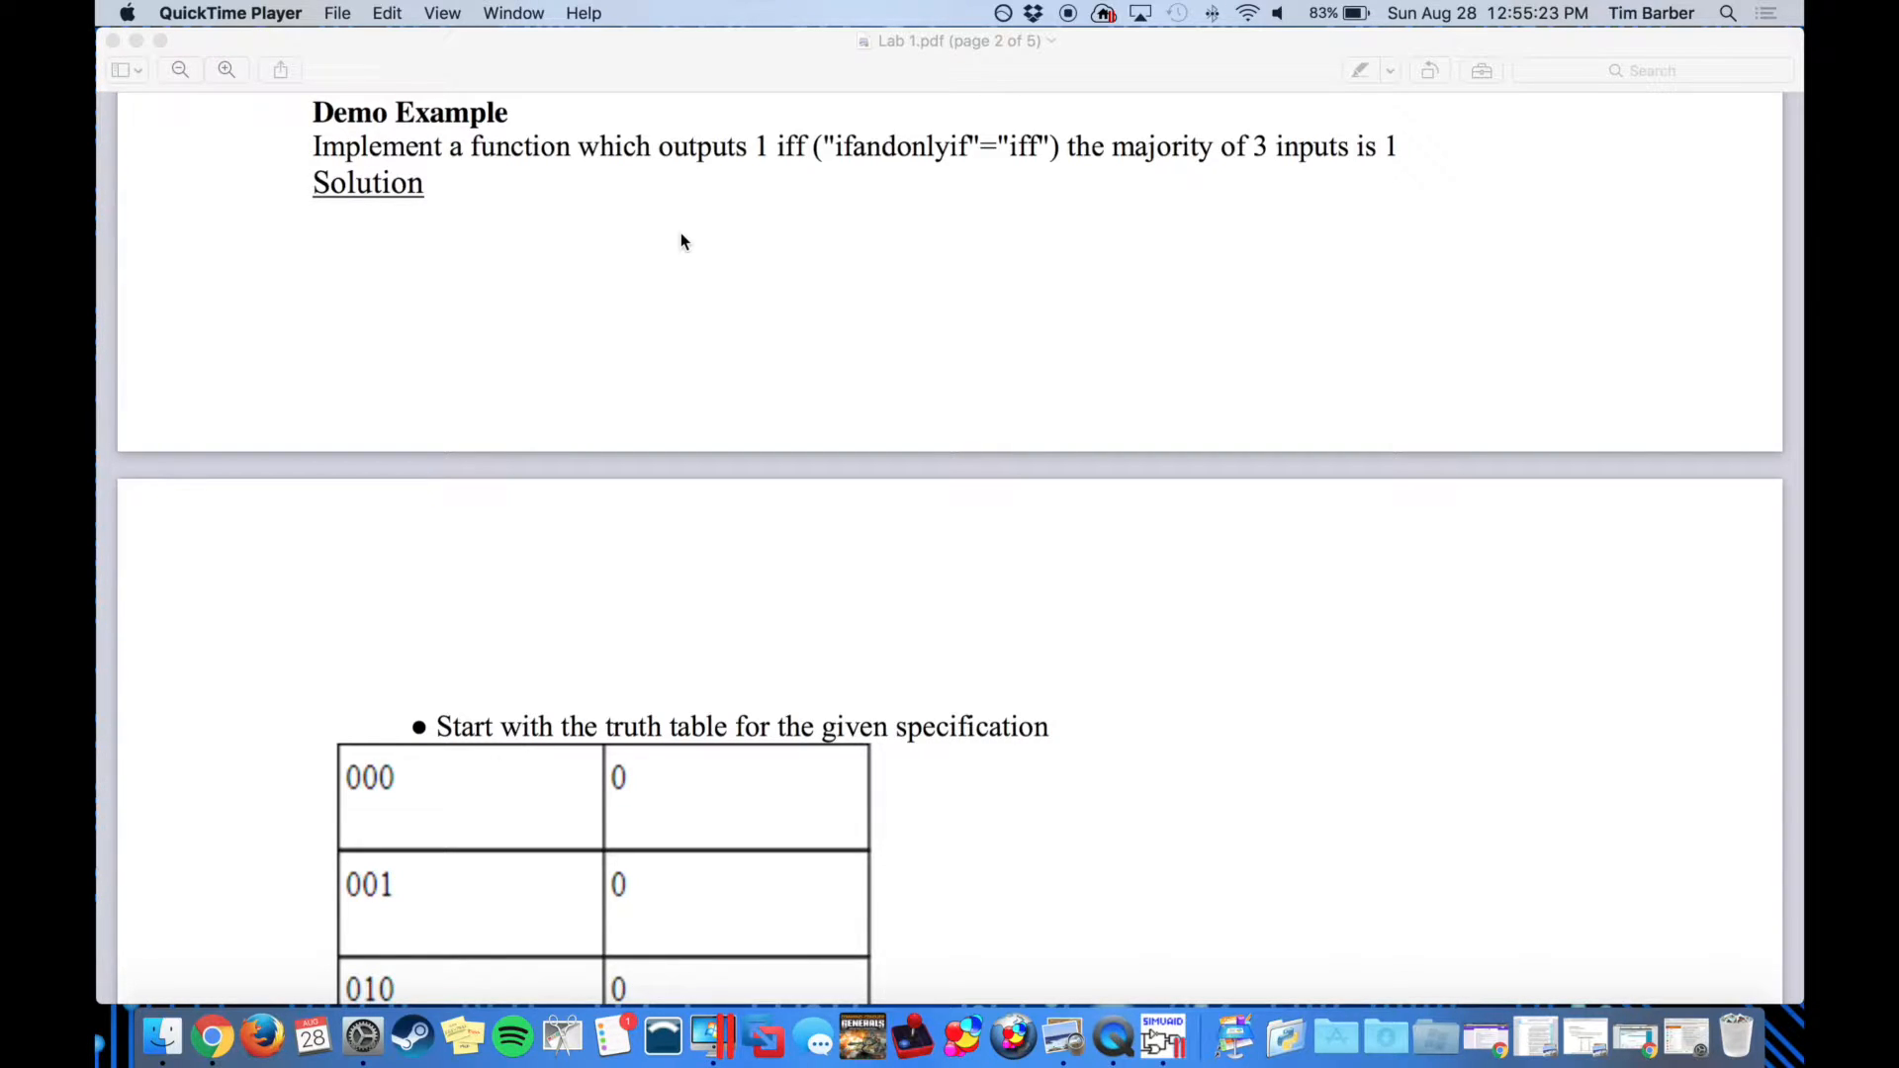
Read the demo example's truth table, minterm expansion and minimized equation in the lab PDF.
scroll(827, 441, "down", 3)
scroll(827, 445, "down", 10)
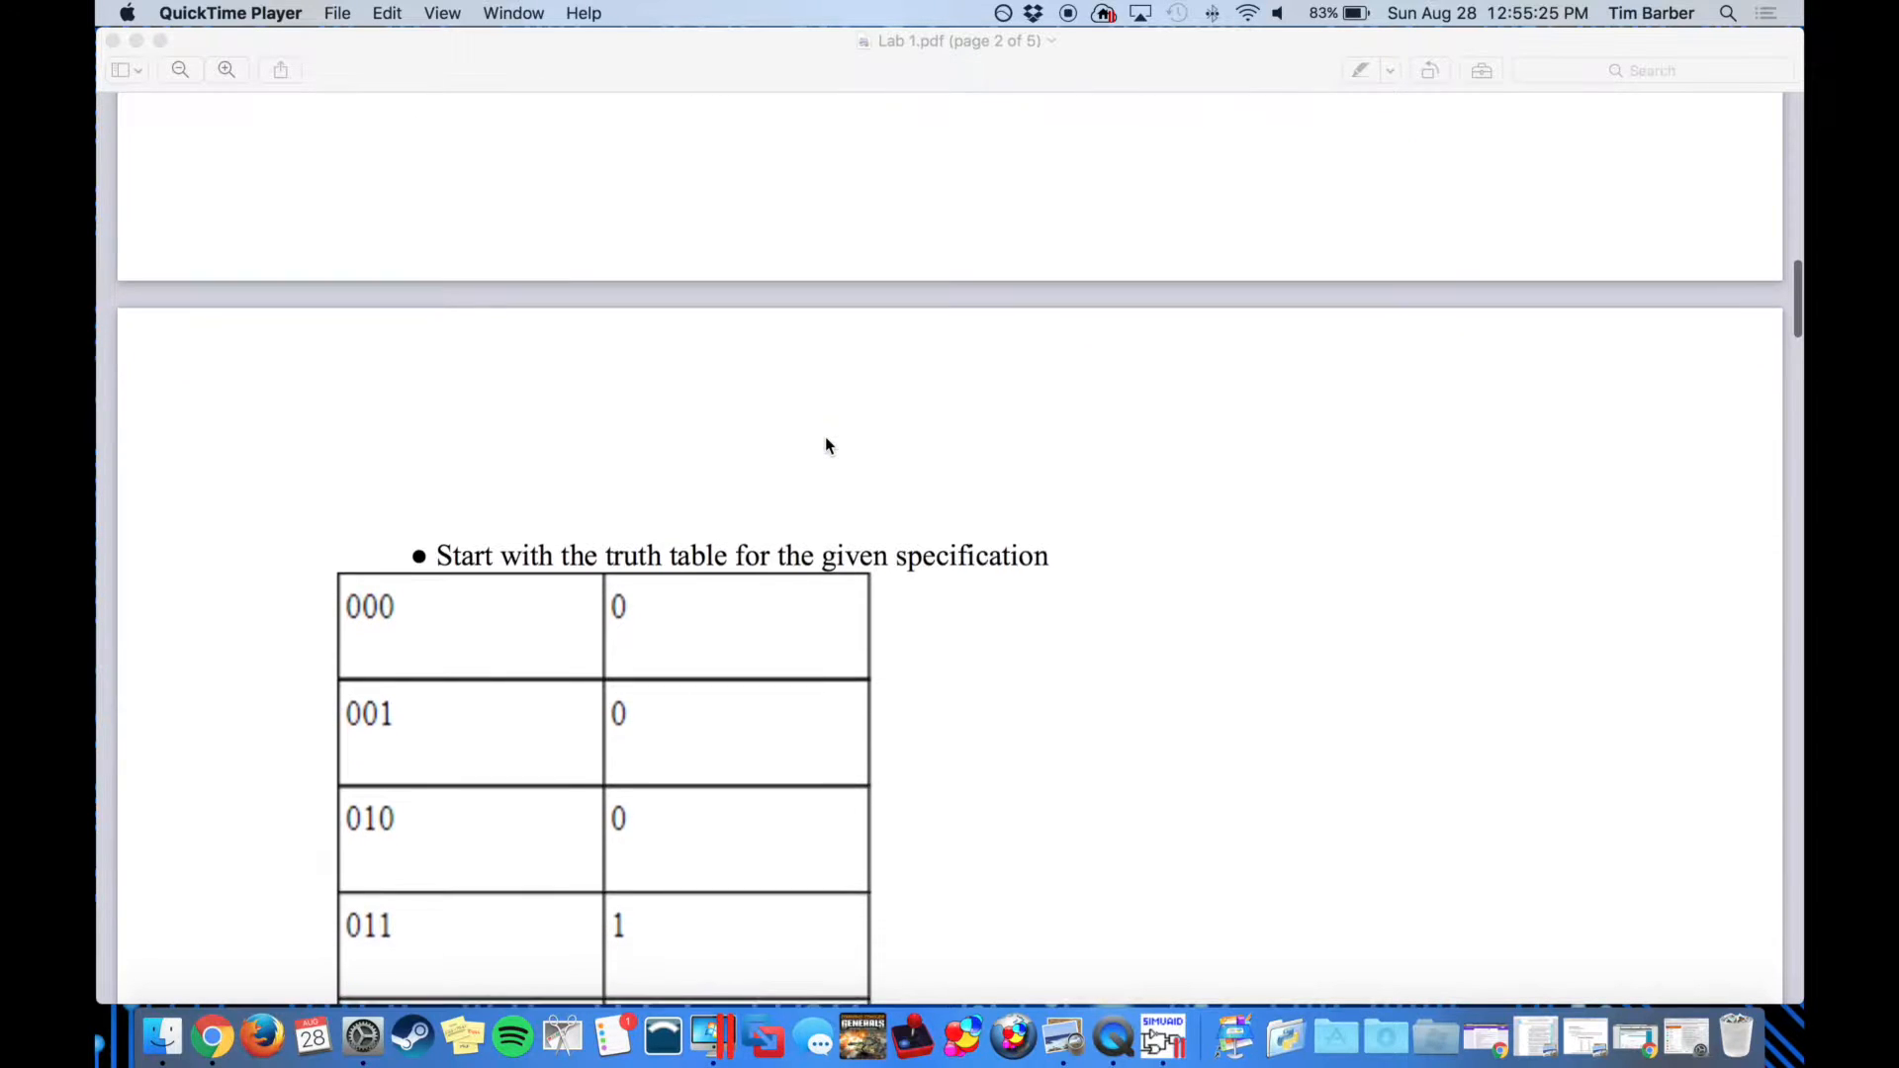
scroll(827, 443, "down", 3)
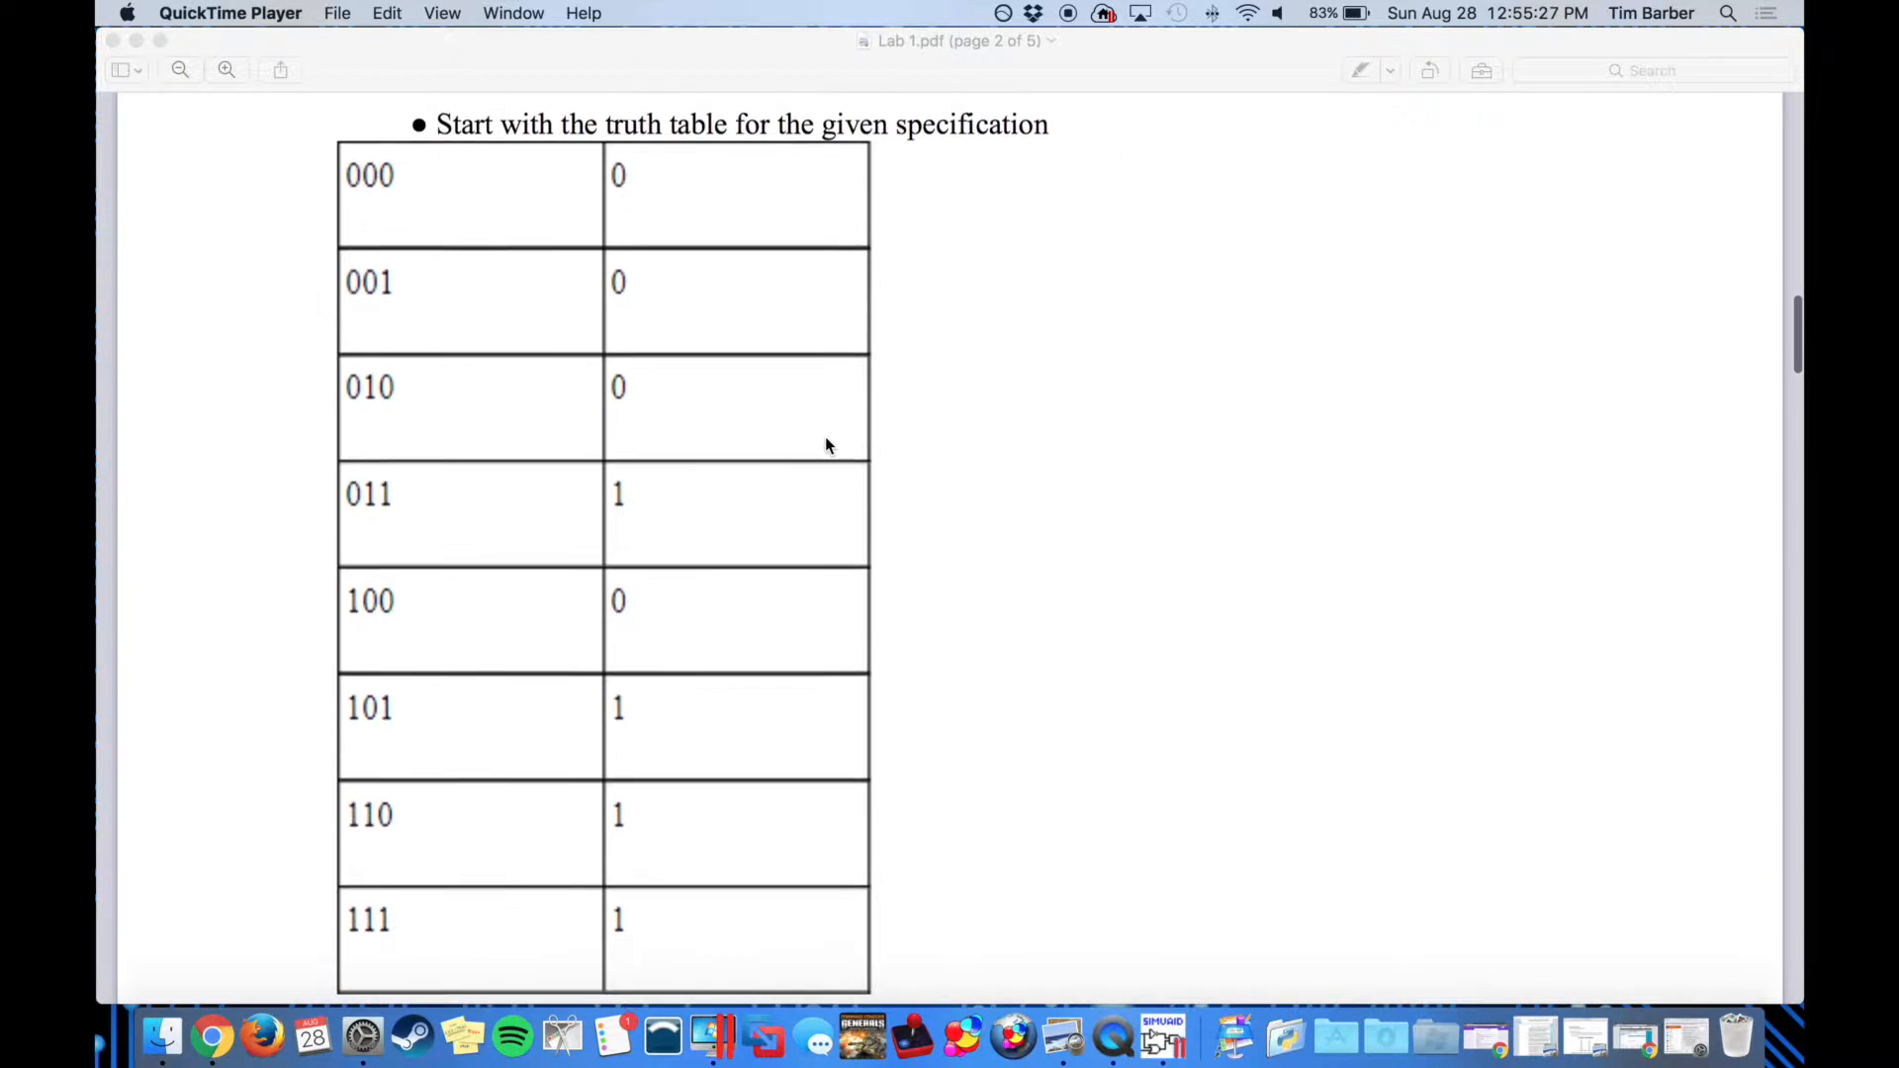
scroll(998, 450, "up", 1)
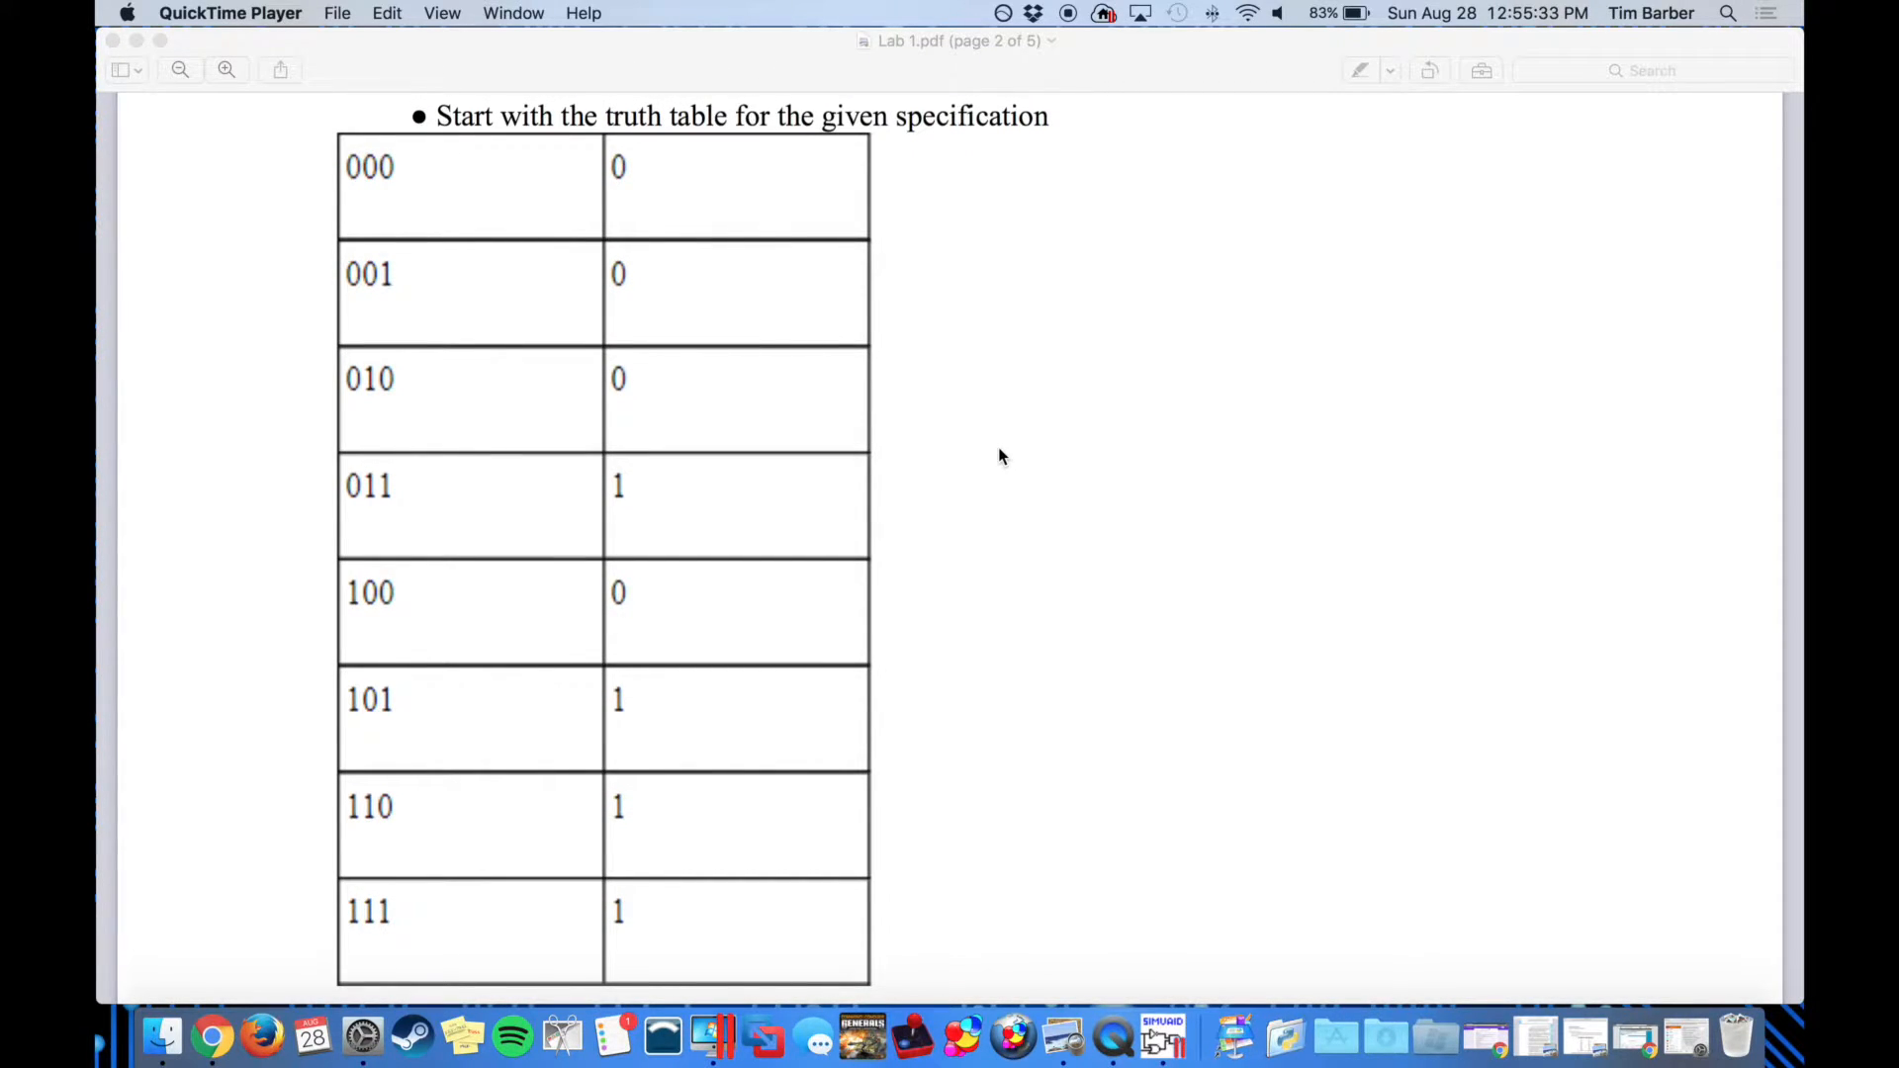
scroll(999, 450, "down", 3)
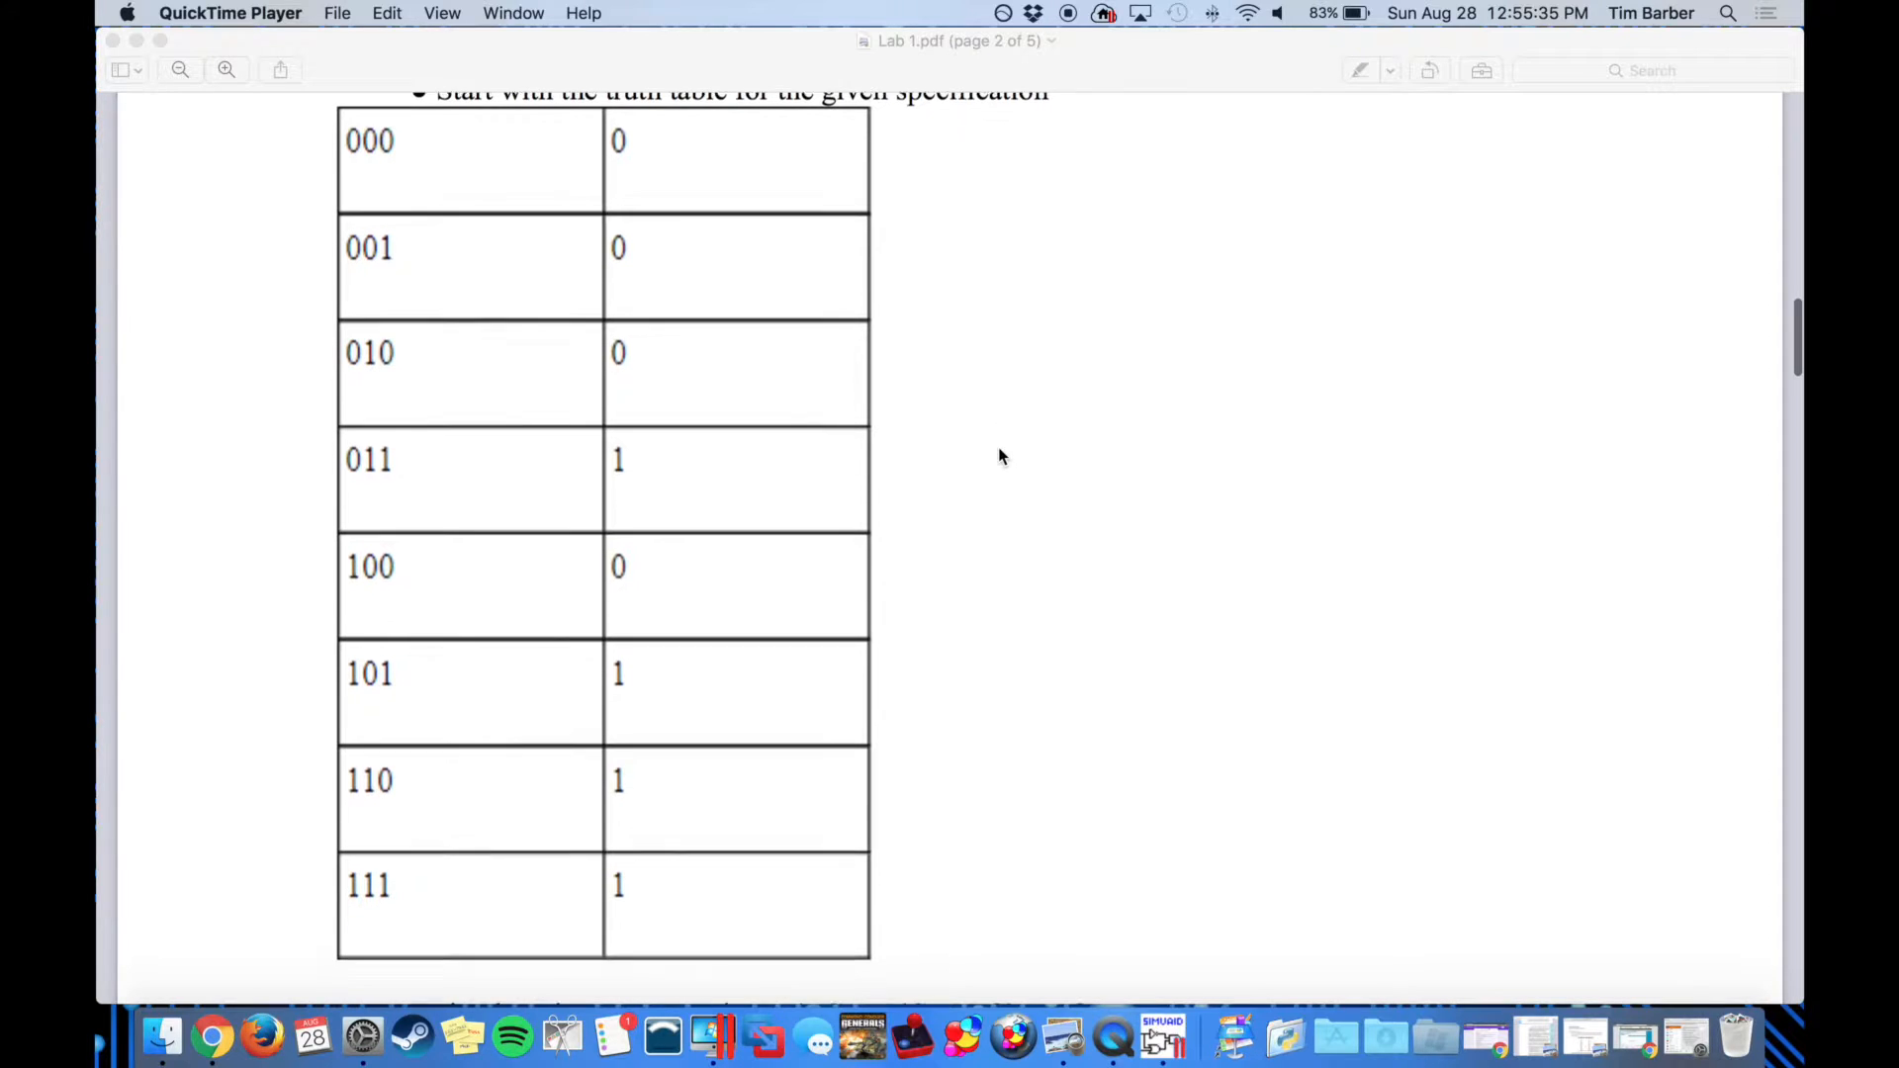
scroll(1000, 455, "down", 5)
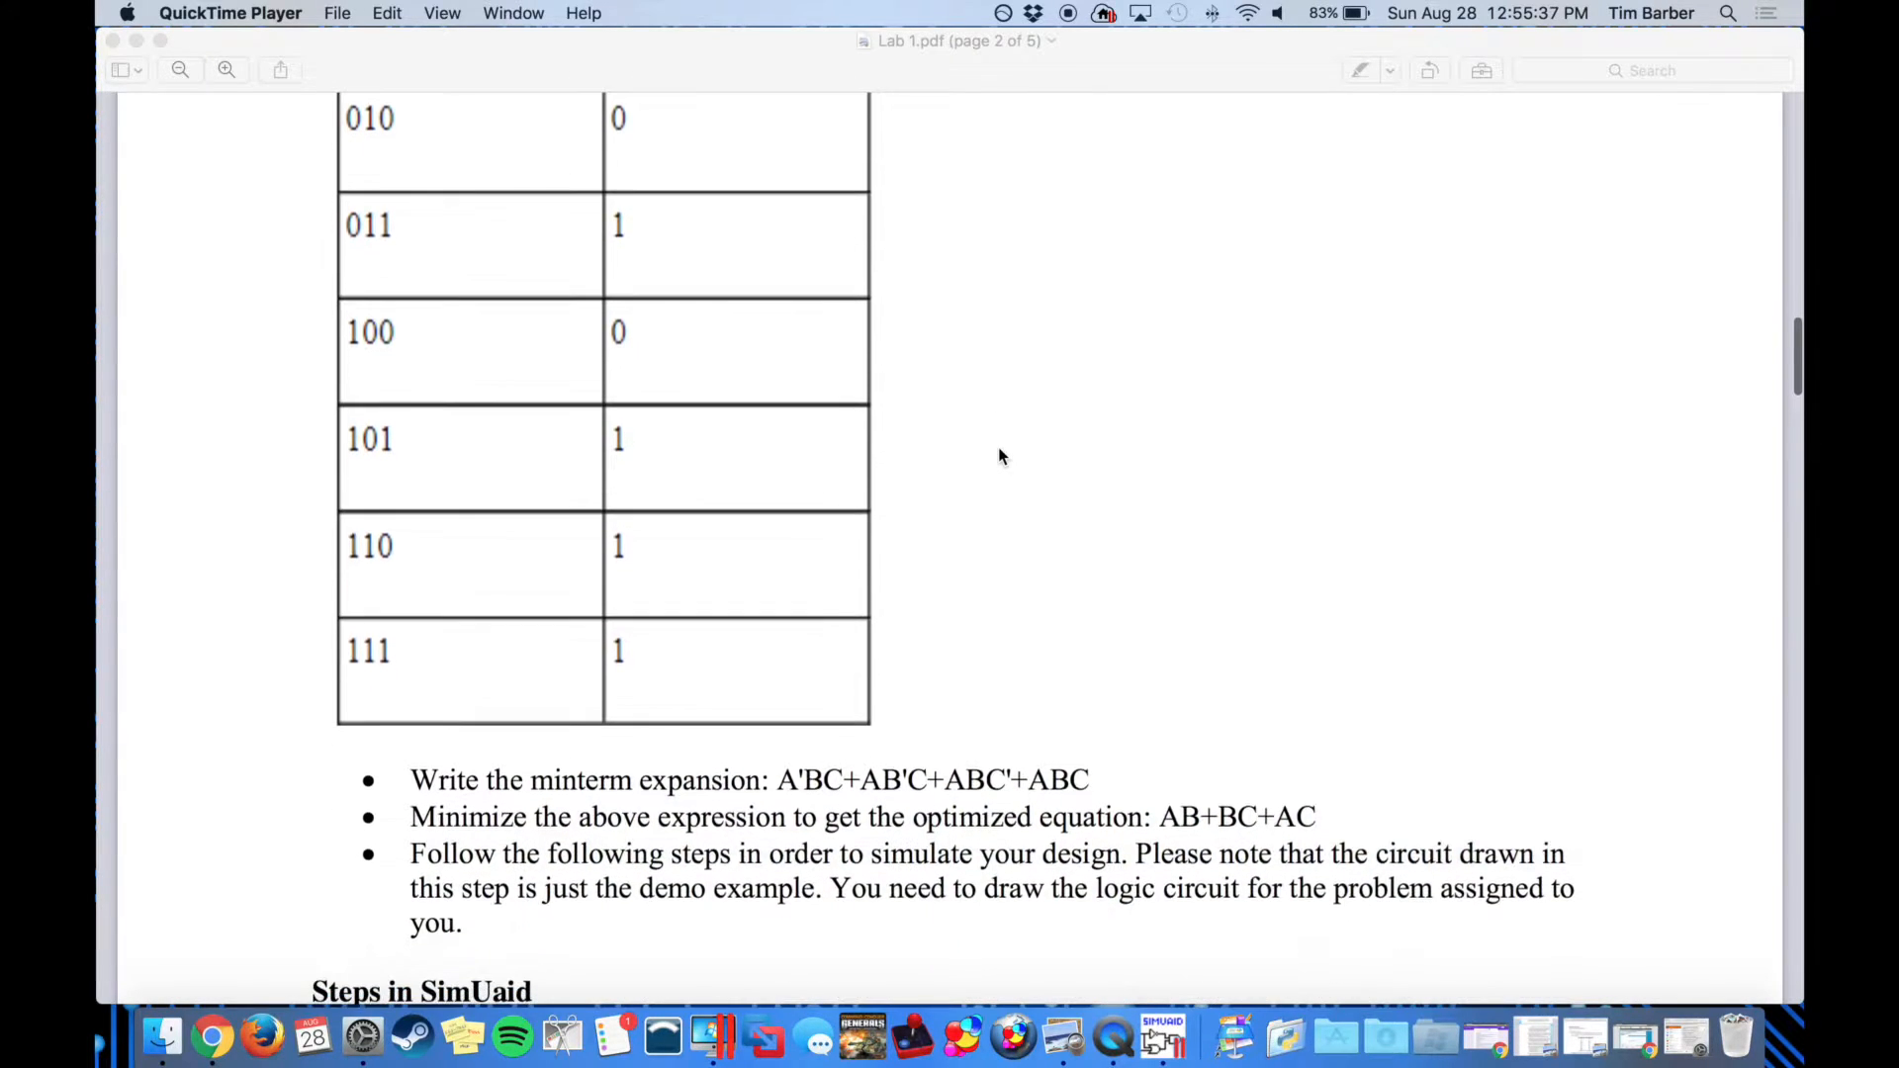
scroll(999, 455, "down", 1)
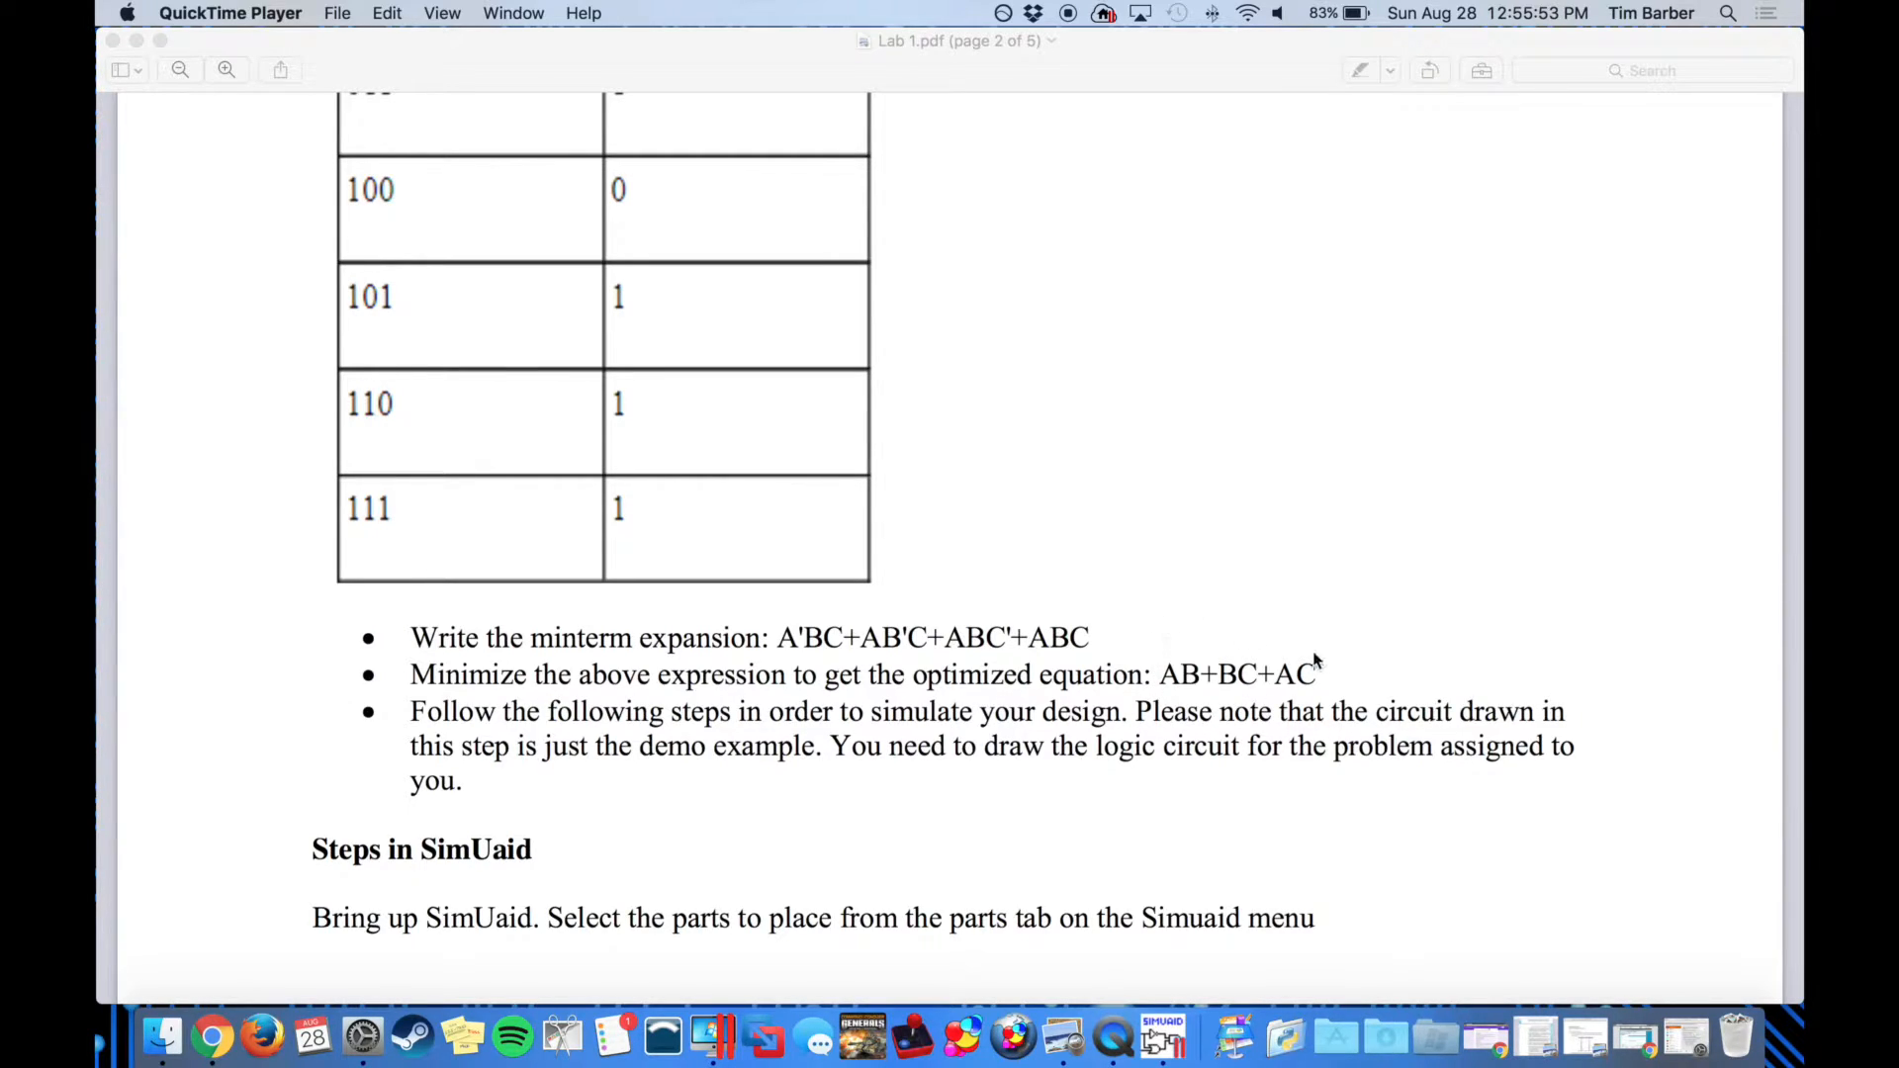
Switch to SIMUAID and place three 2-input AND gates in a vertical column.
key("ctrl+Right")
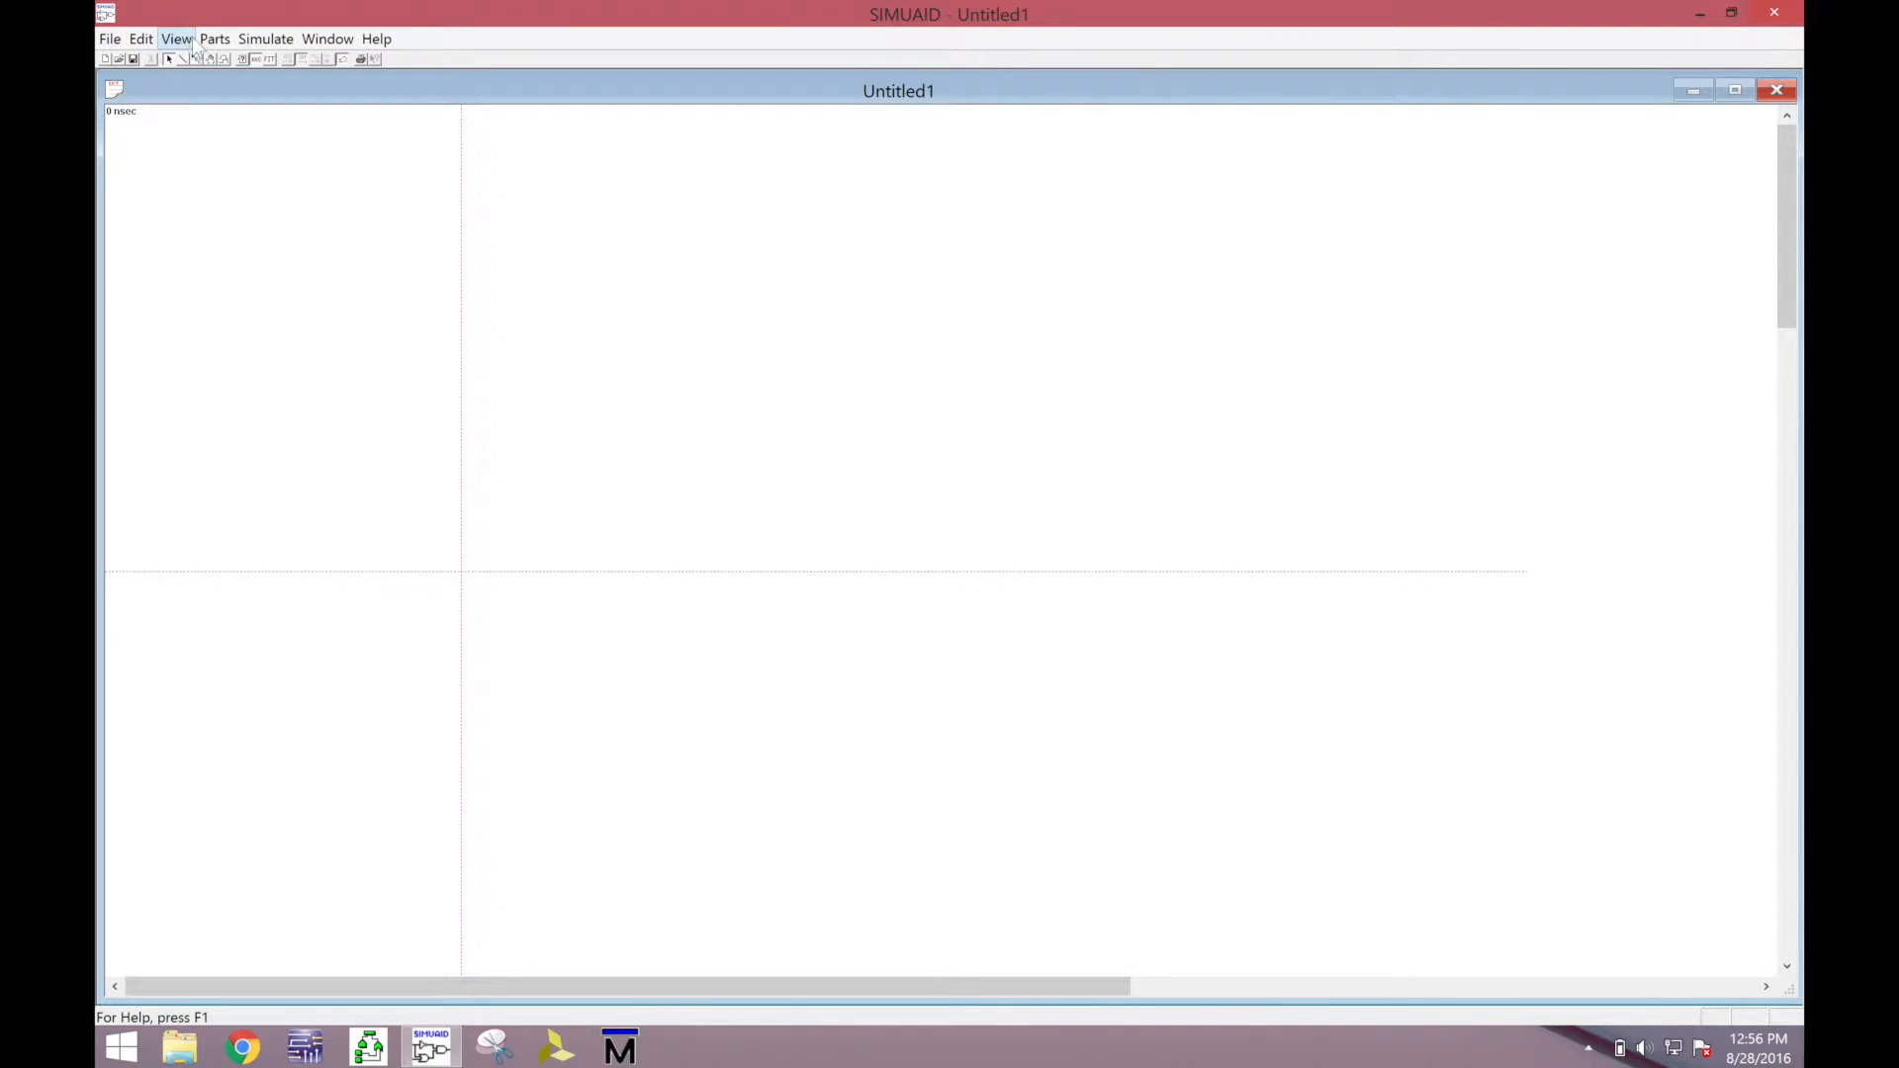
left_click(220, 41)
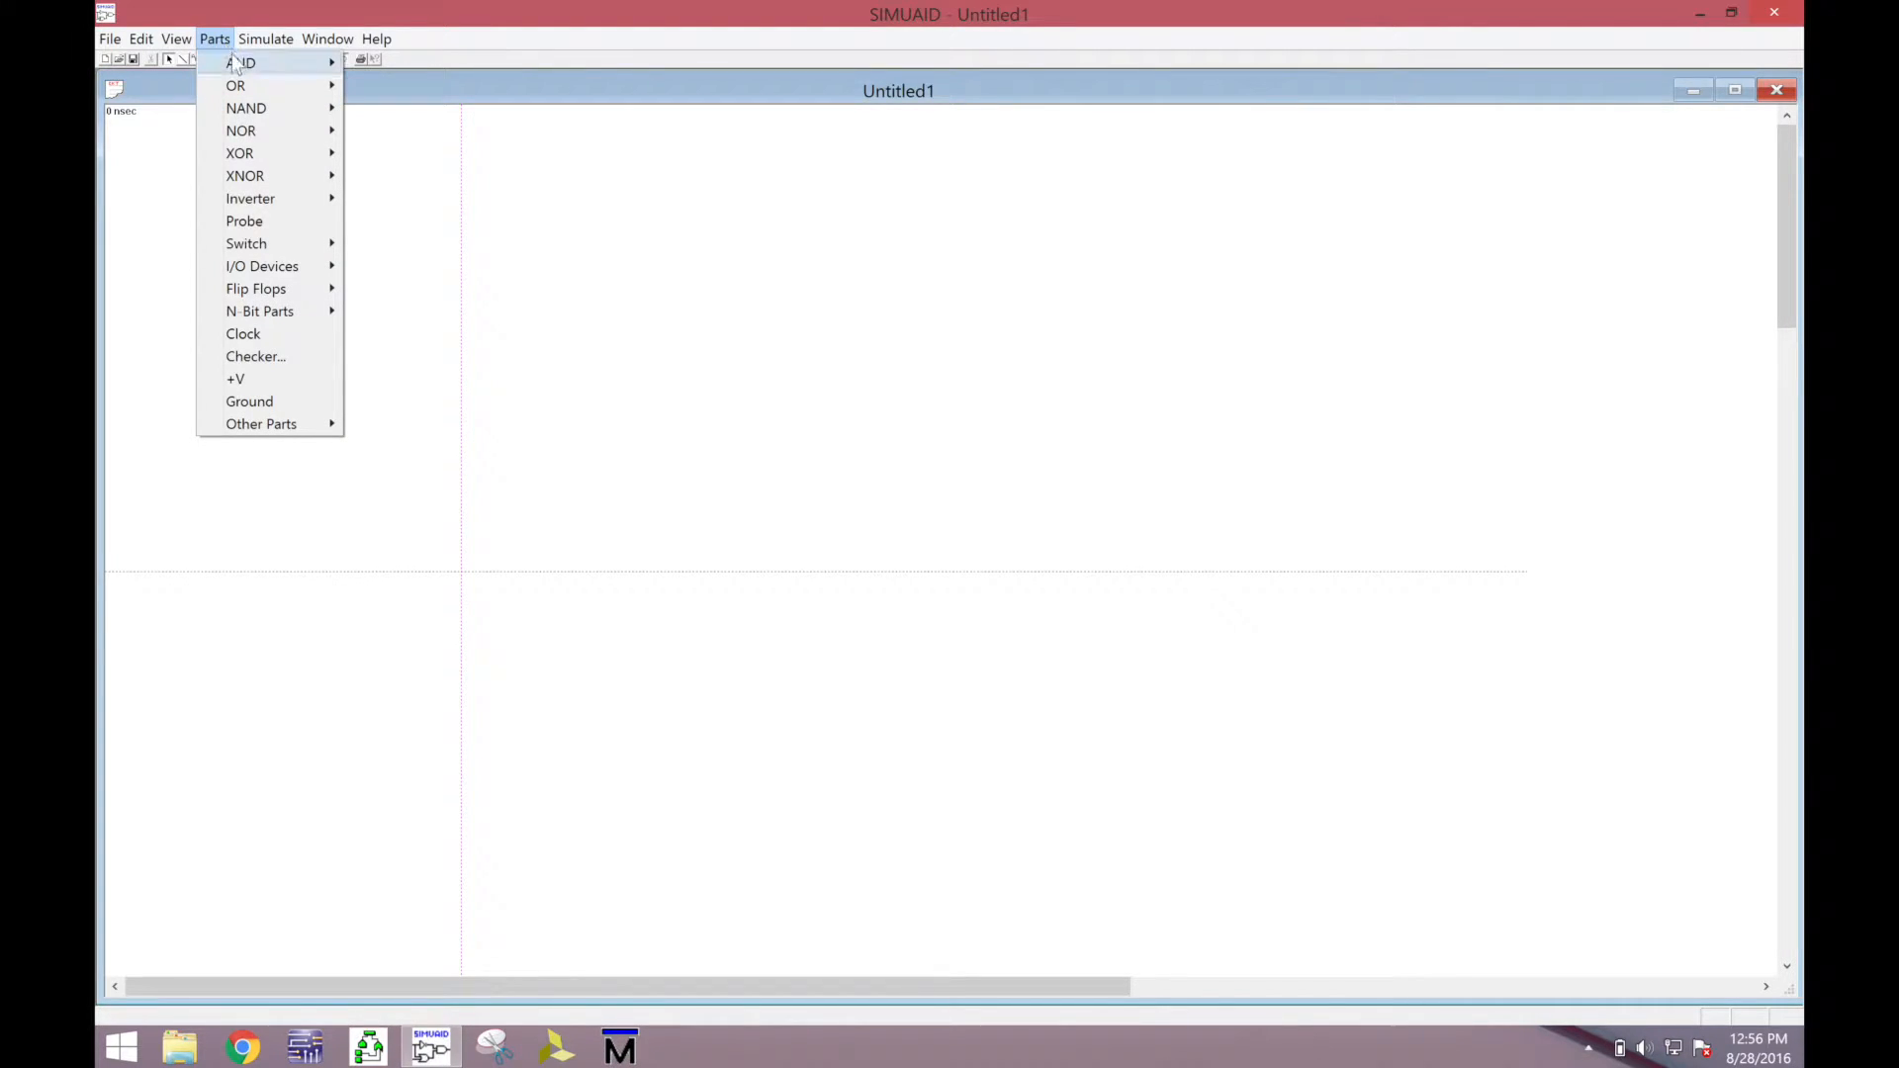
mouse_move(247, 65)
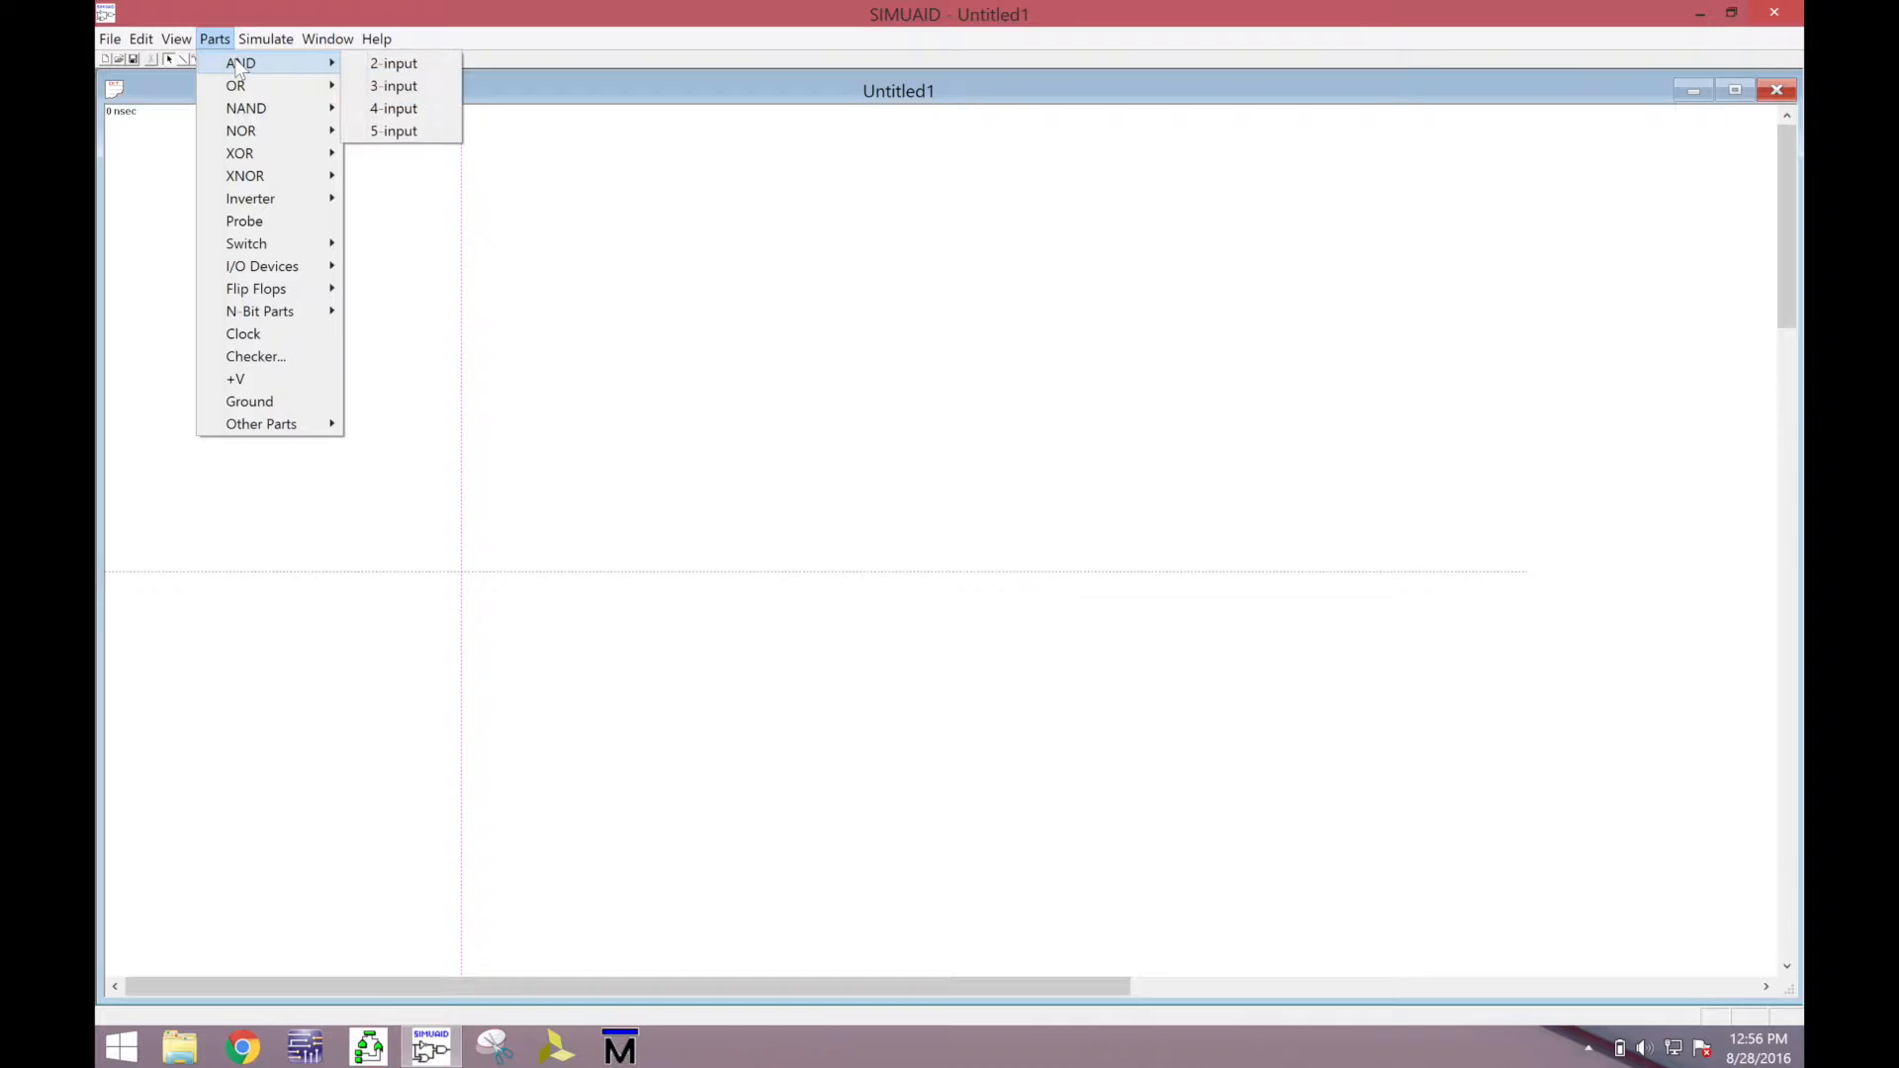
left_click(376, 70)
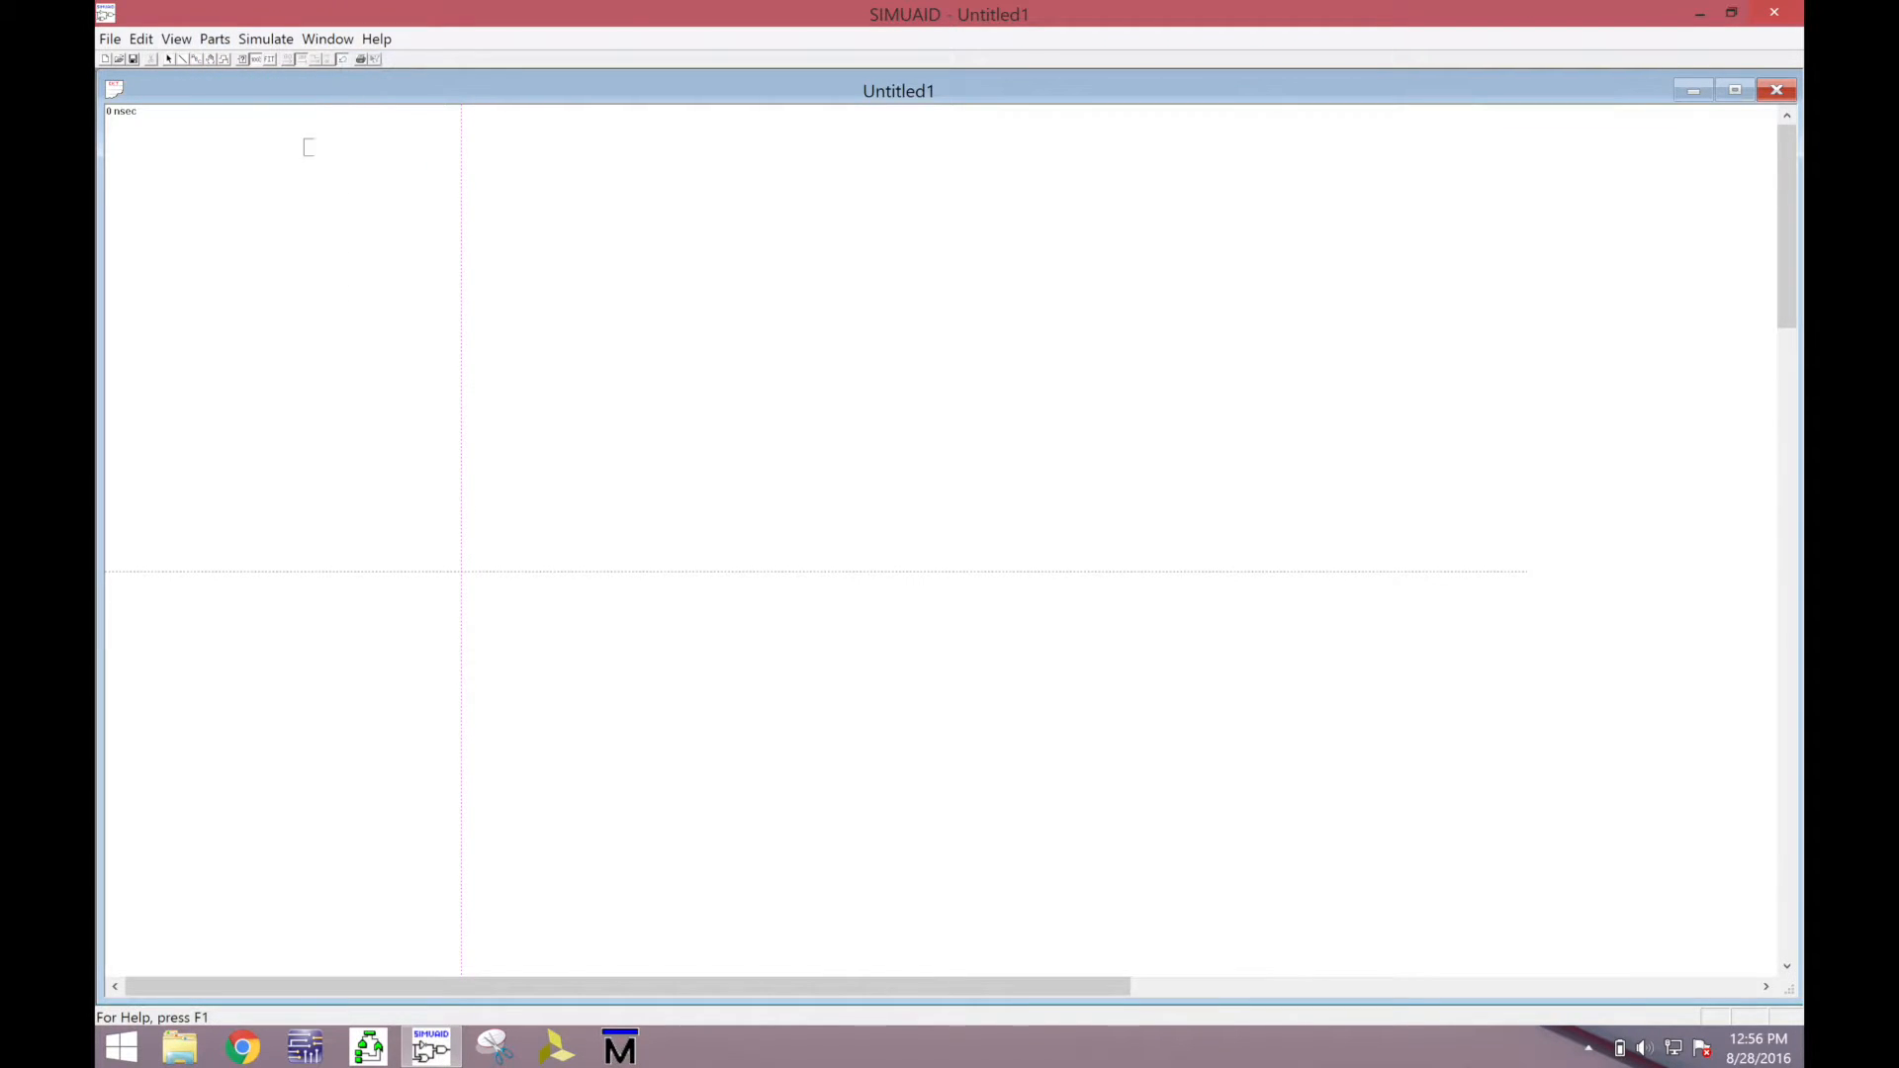
left_click(295, 199)
left_click(295, 299)
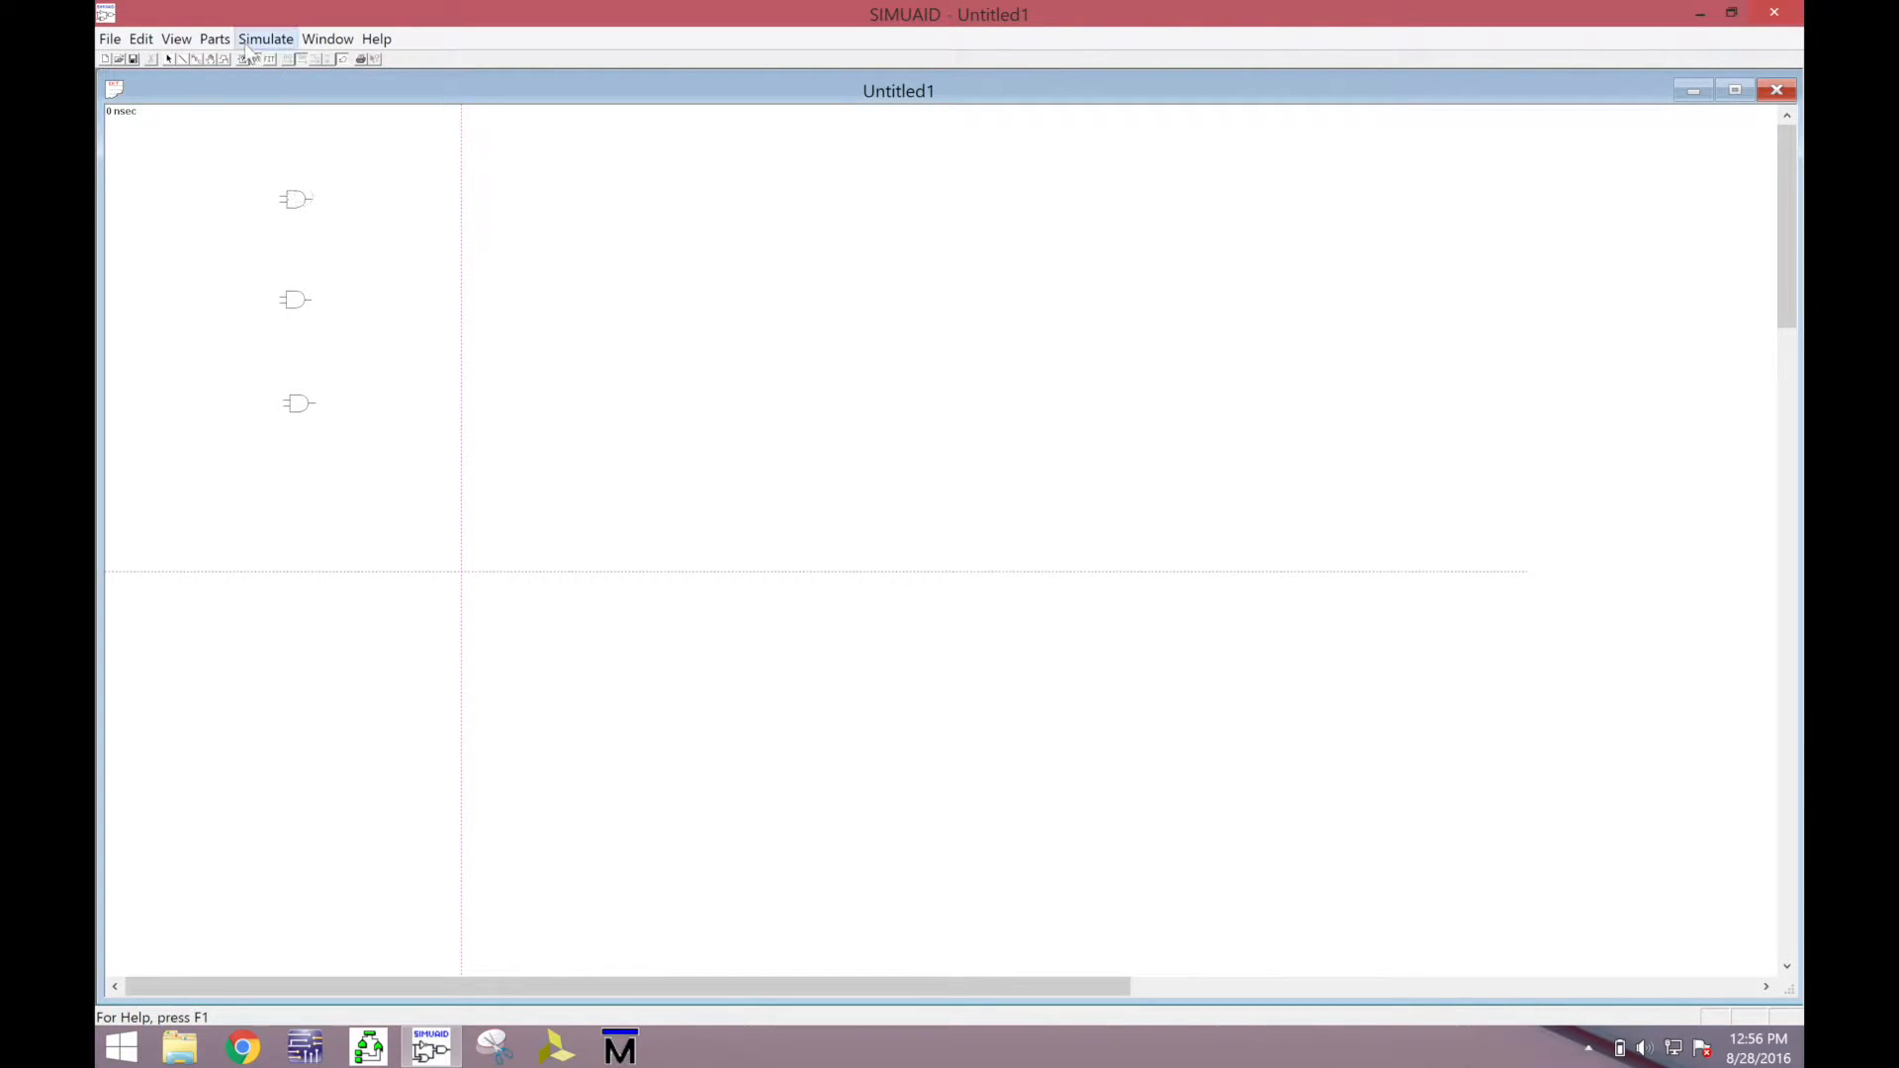
Place a 3-input OR gate to the right of the middle AND gate.
left_click(218, 41)
mouse_move(248, 62)
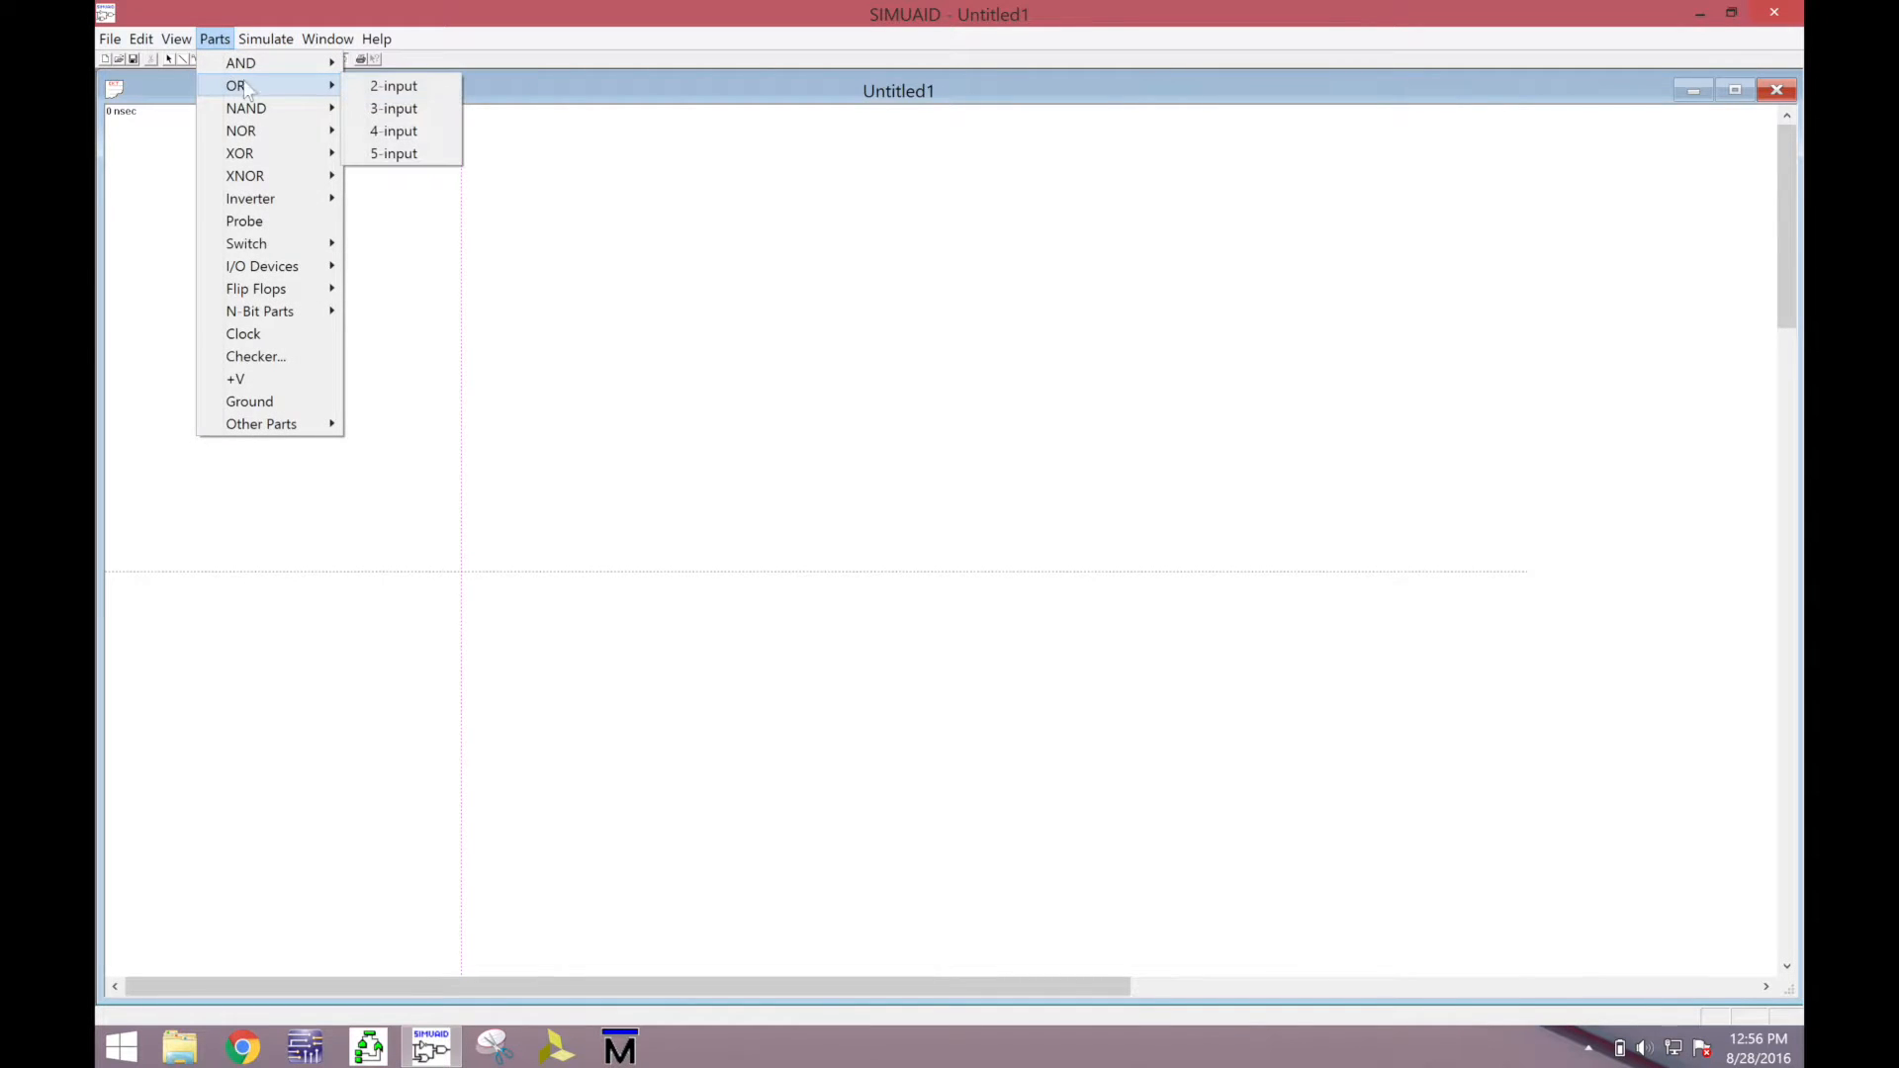
left_click(396, 108)
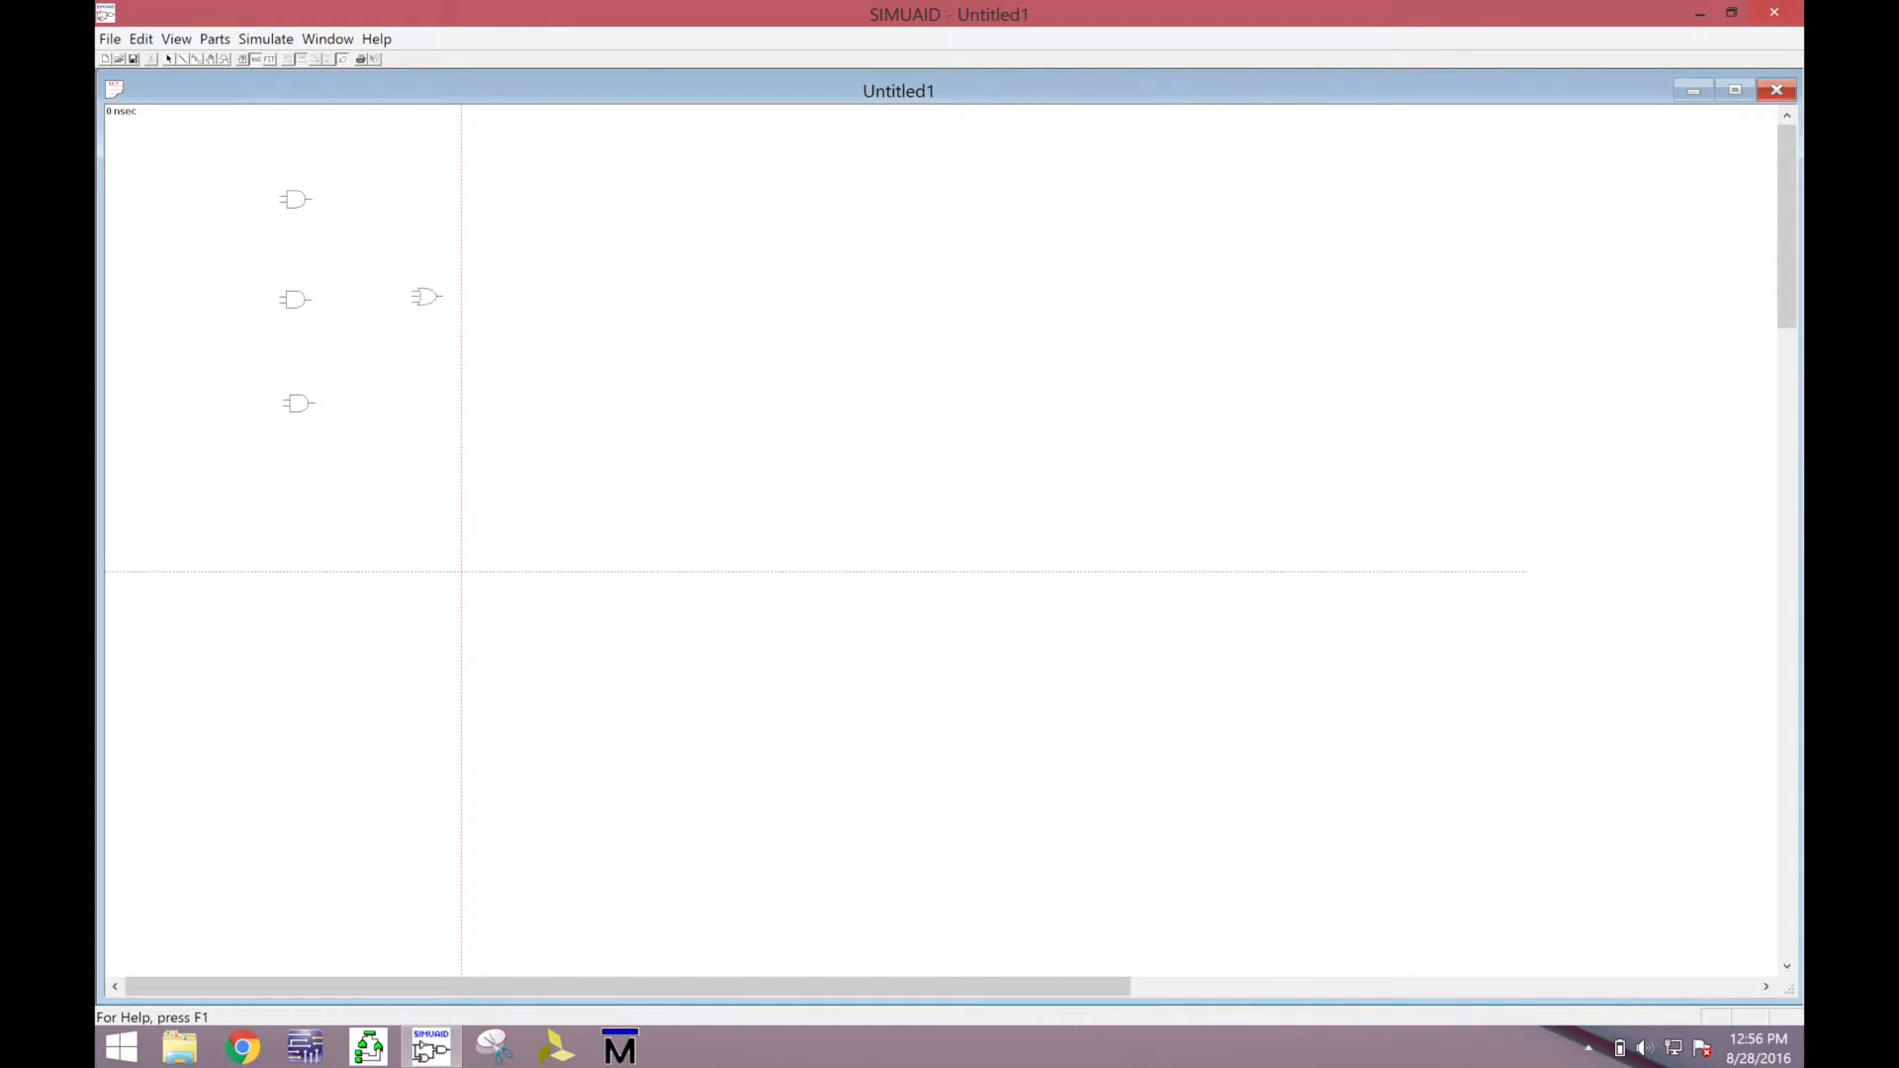
left_click(415, 306)
Fit the circuit to the window and rearrange the three AND gates into a tighter column closer to the OR gate.
left_click(176, 39)
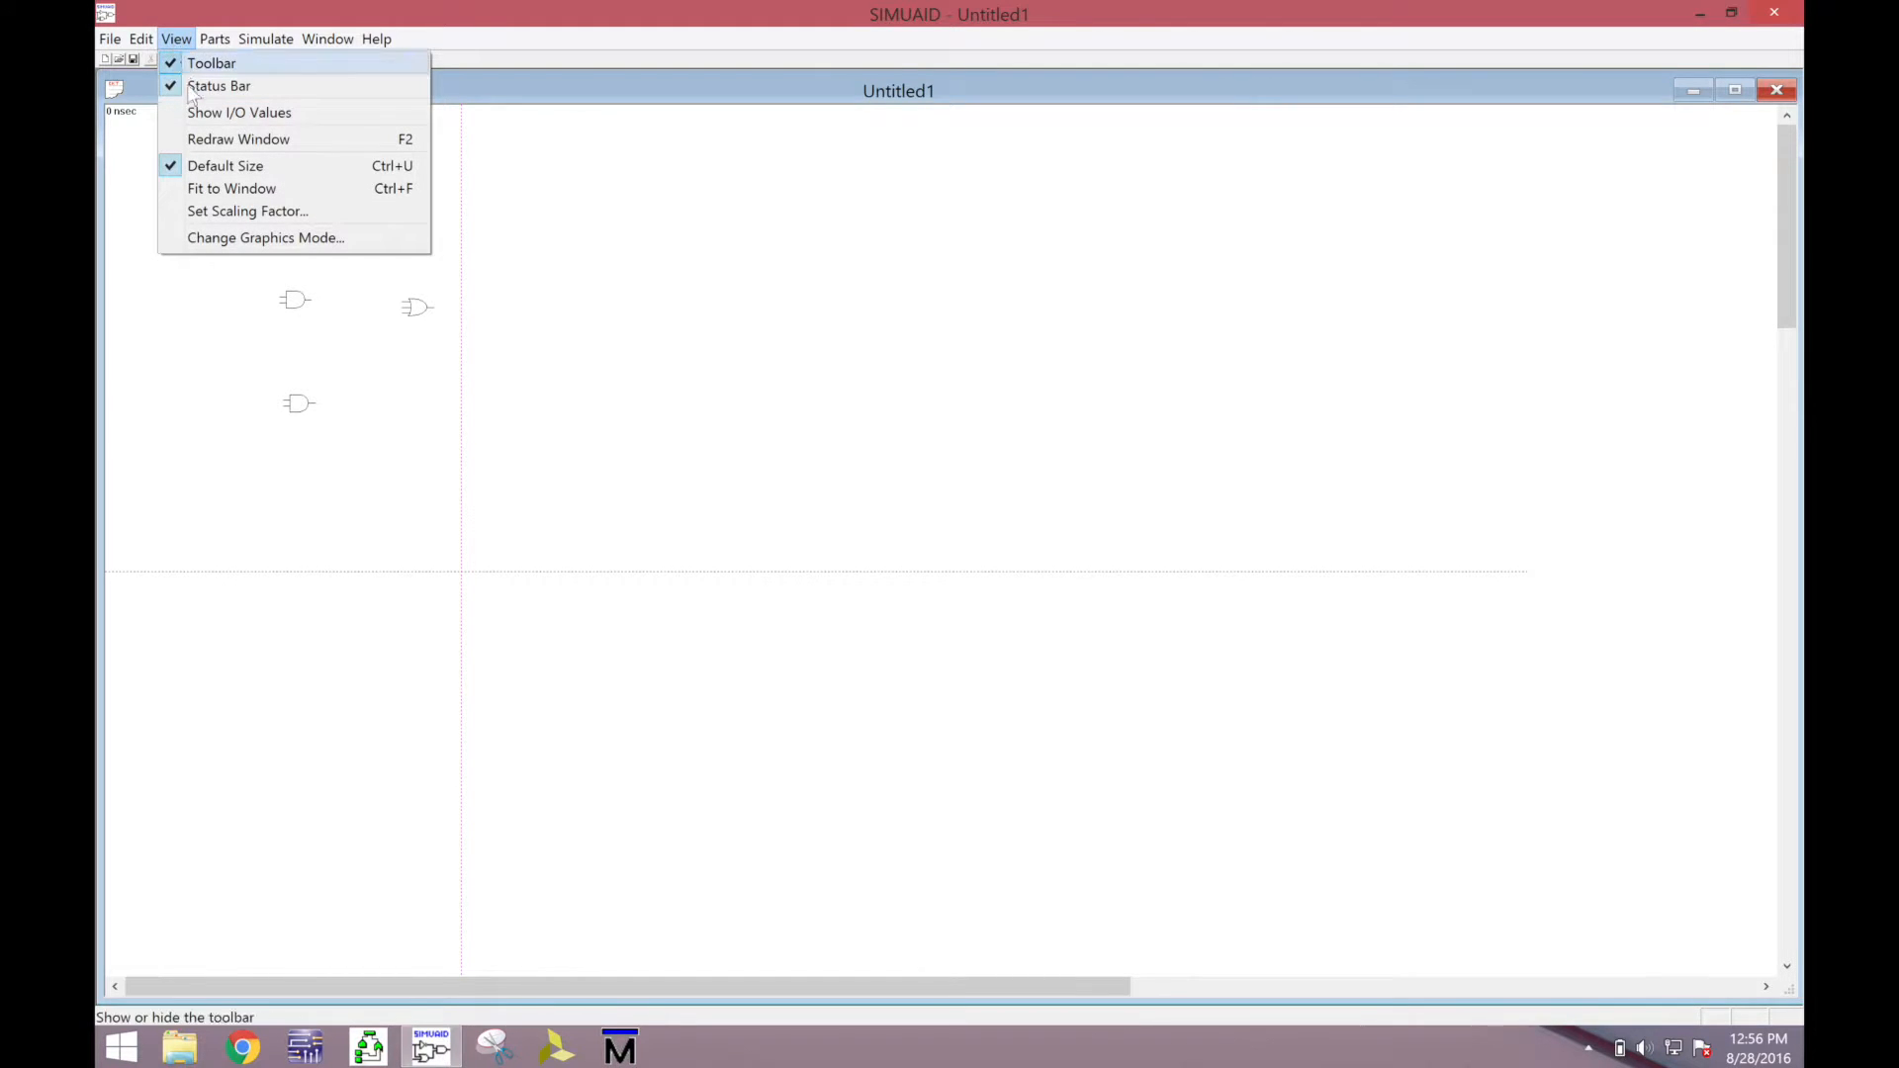
left_click(206, 188)
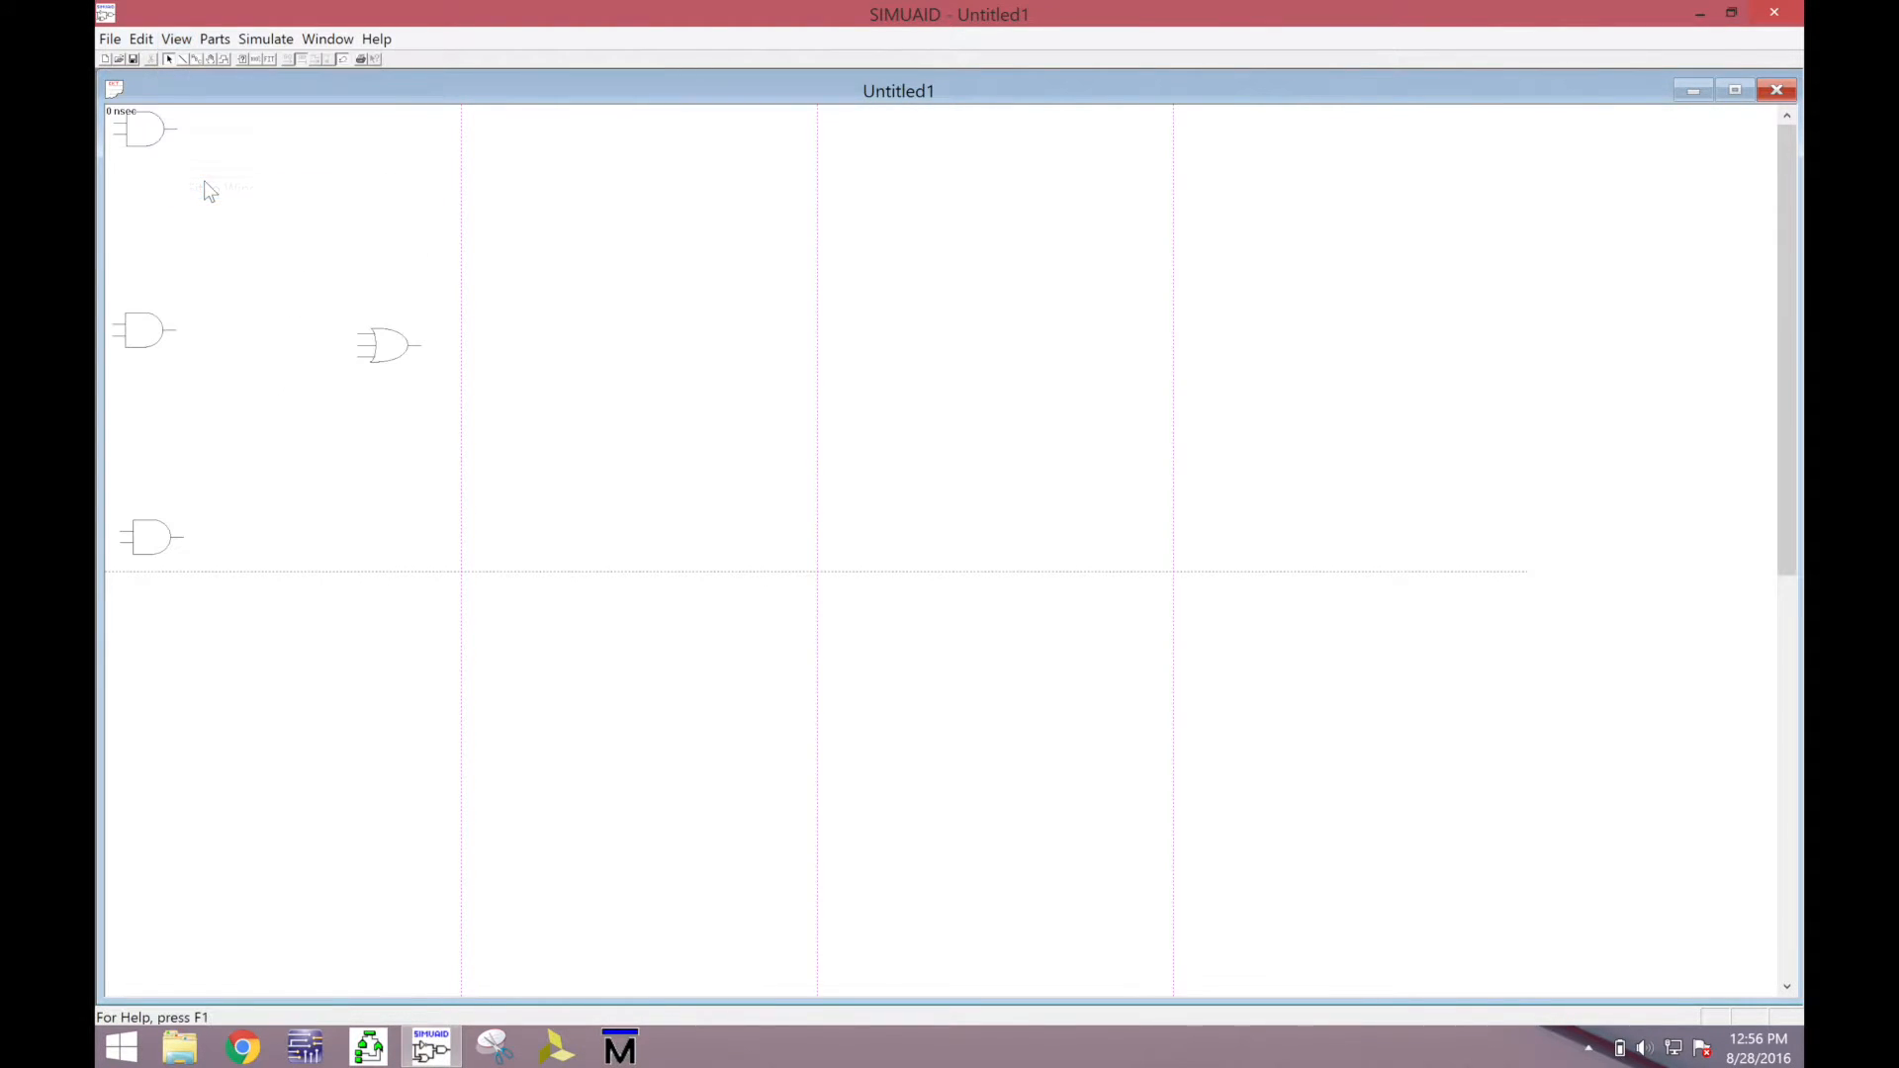
left_click(209, 59)
left_click_drag(144, 128, 251, 232)
left_click_drag(141, 336, 249, 353)
left_click_drag(144, 535, 254, 447)
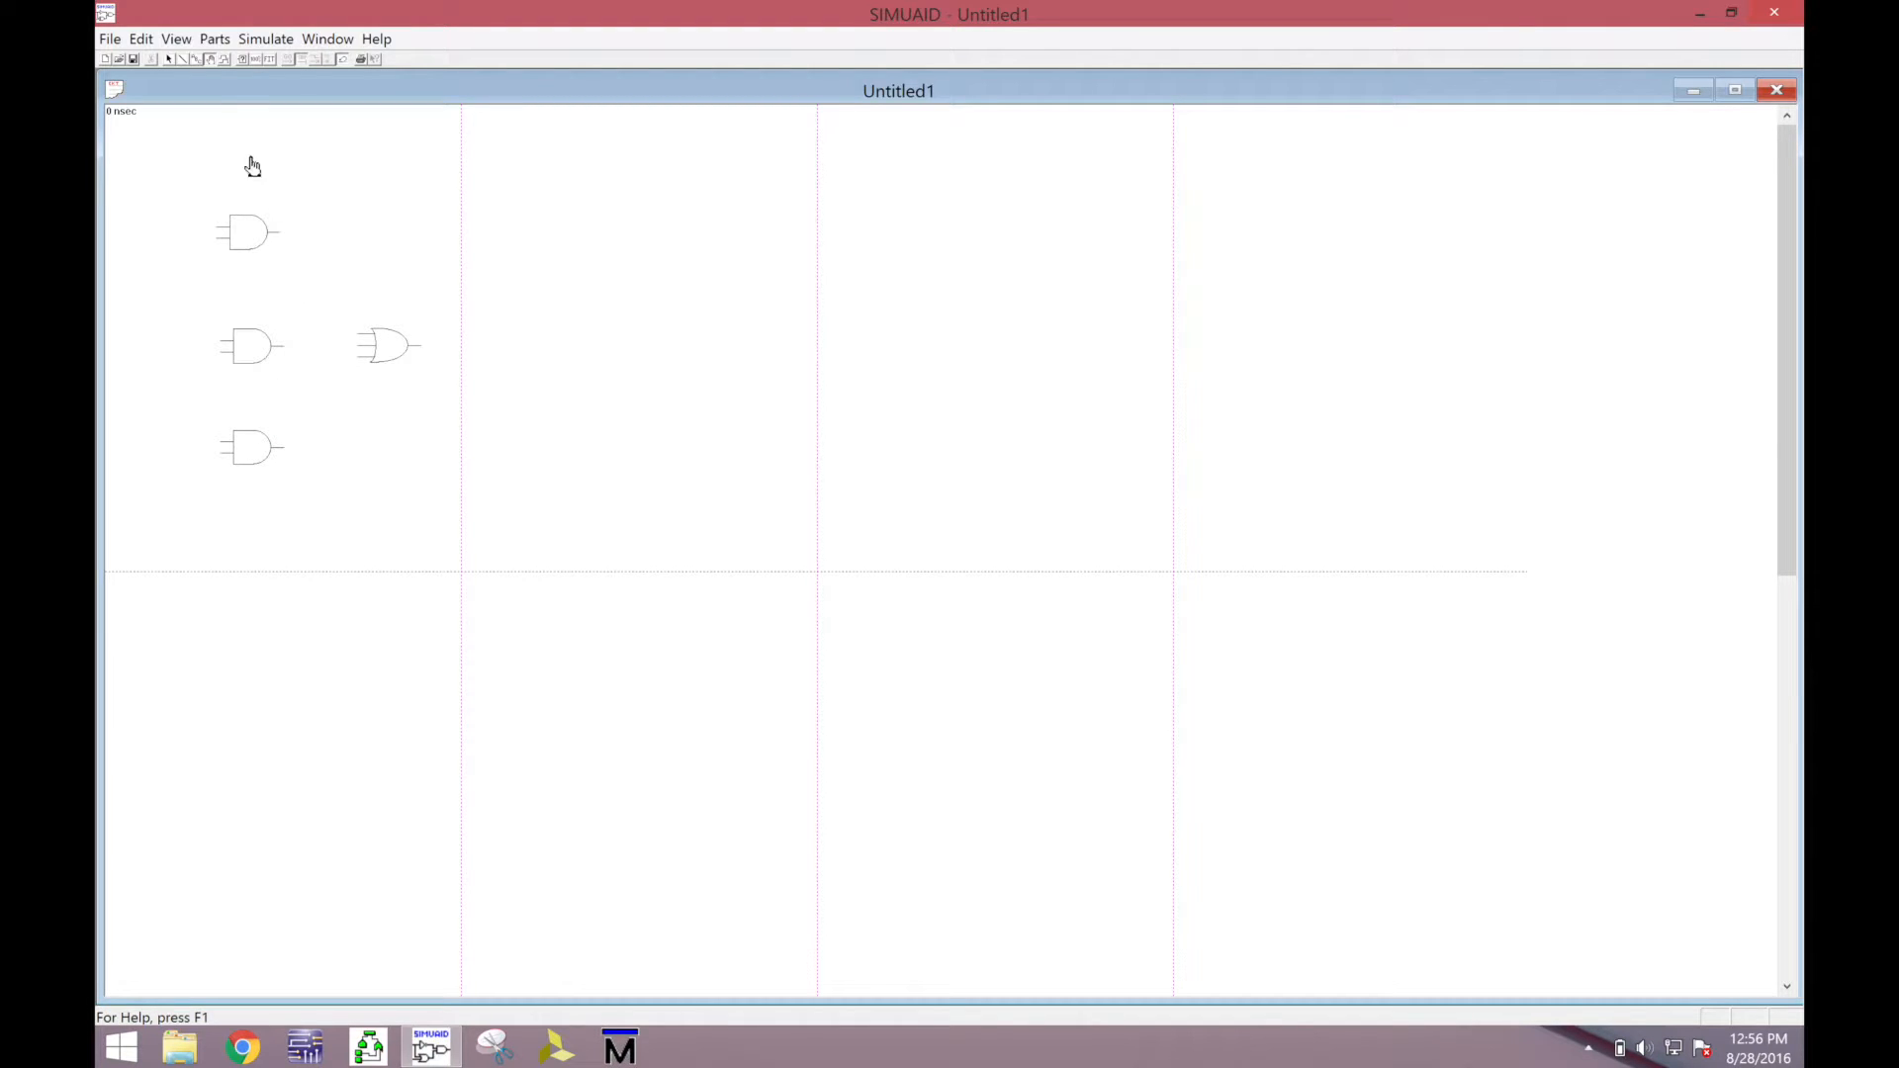
Wire the outputs of the three AND gates to the OR gate's inputs and show the signal values on the circuit.
left_click(183, 59)
left_click_drag(281, 235, 357, 332)
left_click_drag(285, 346, 284, 447)
left_click(244, 62)
Place three right-facing switches in a column to the right of the gates.
left_click(216, 40)
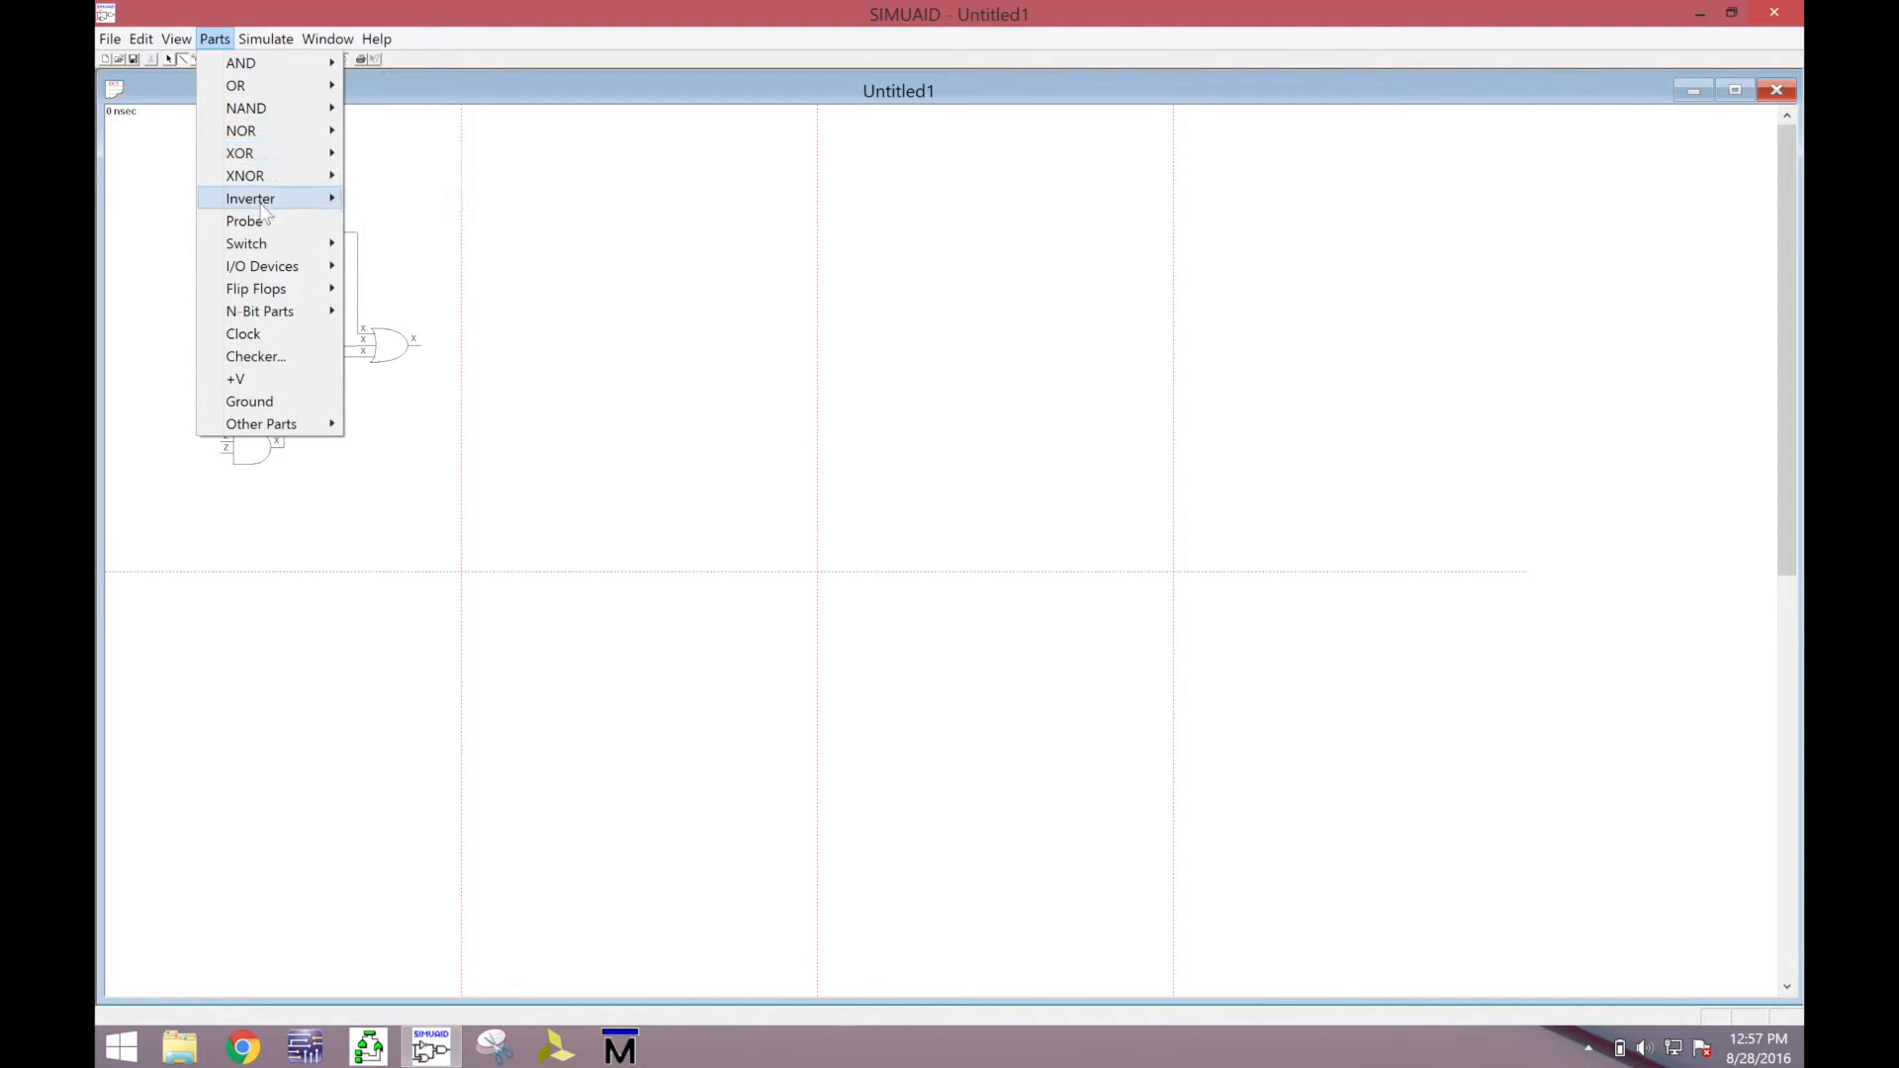
mouse_move(265, 212)
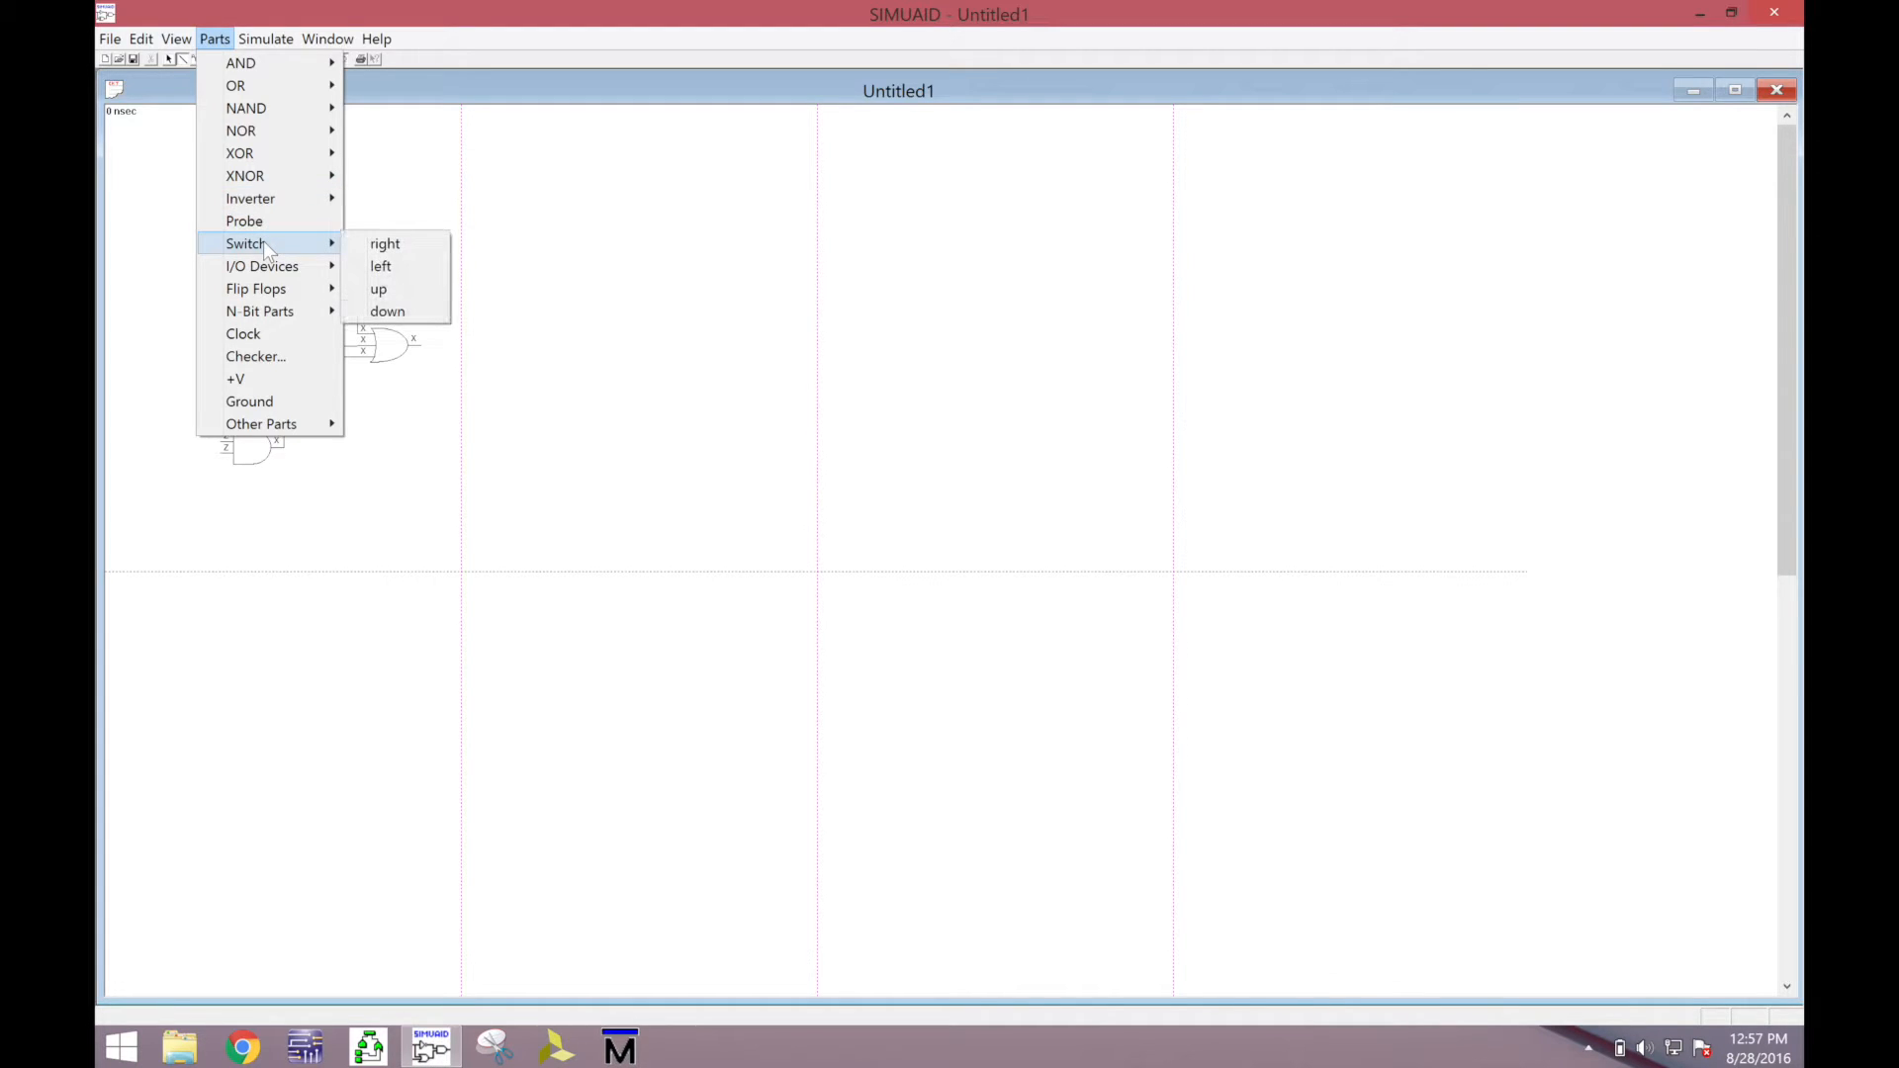
left_click(384, 244)
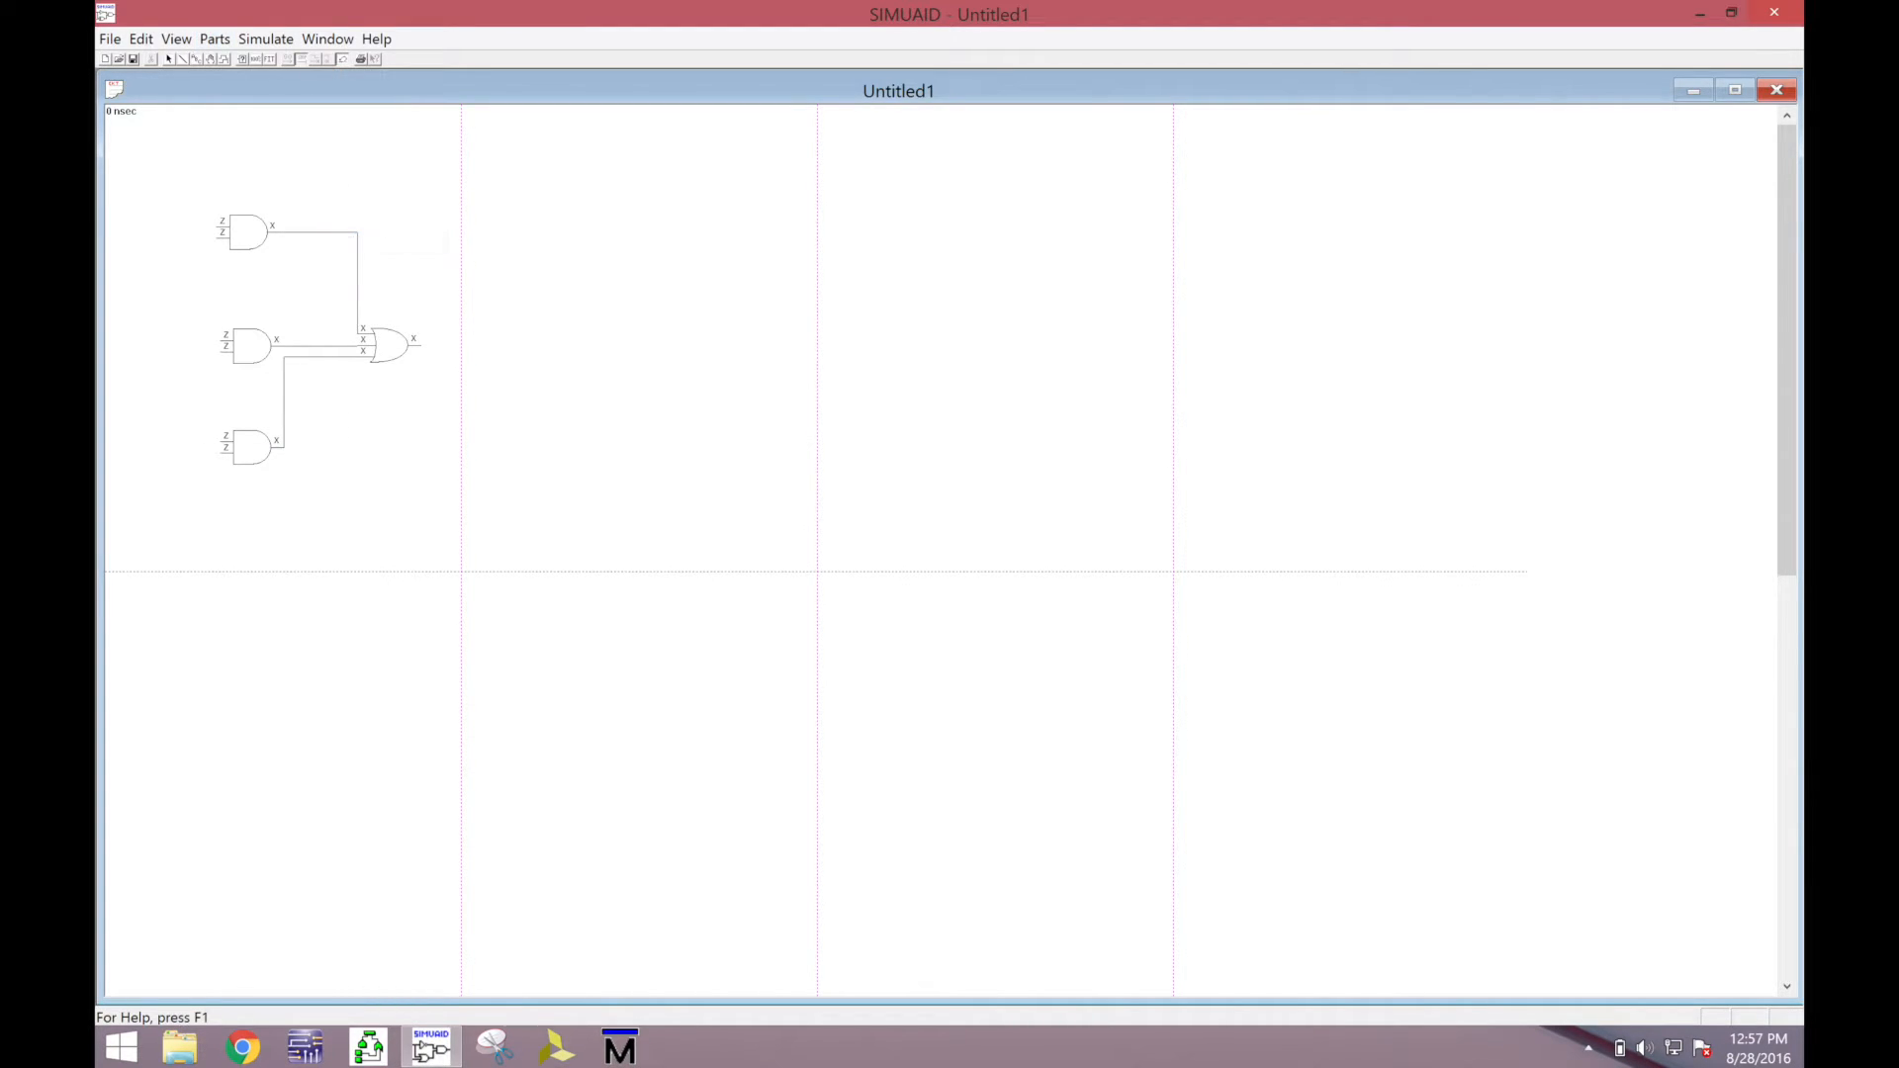
left_click(527, 206)
left_click(534, 329)
left_click(535, 424)
Label the three switches A, B and C from top to bottom.
left_click(194, 60)
left_click(552, 205)
type("A")
left_click(560, 329)
type("B")
left_click(560, 421)
type("C")
Label the top AND gate's inputs A and B, and the middle AND gate's inputs B and C.
type("A")
key("Return")
left_click(219, 238)
type("B")
key("Return")
left_click(220, 338)
type("B")
key("Return")
left_click(220, 353)
type("C")
key("Return")
Label the lowest AND gate's inputs A and C, and the OR gate's output Z.
left_click(224, 441)
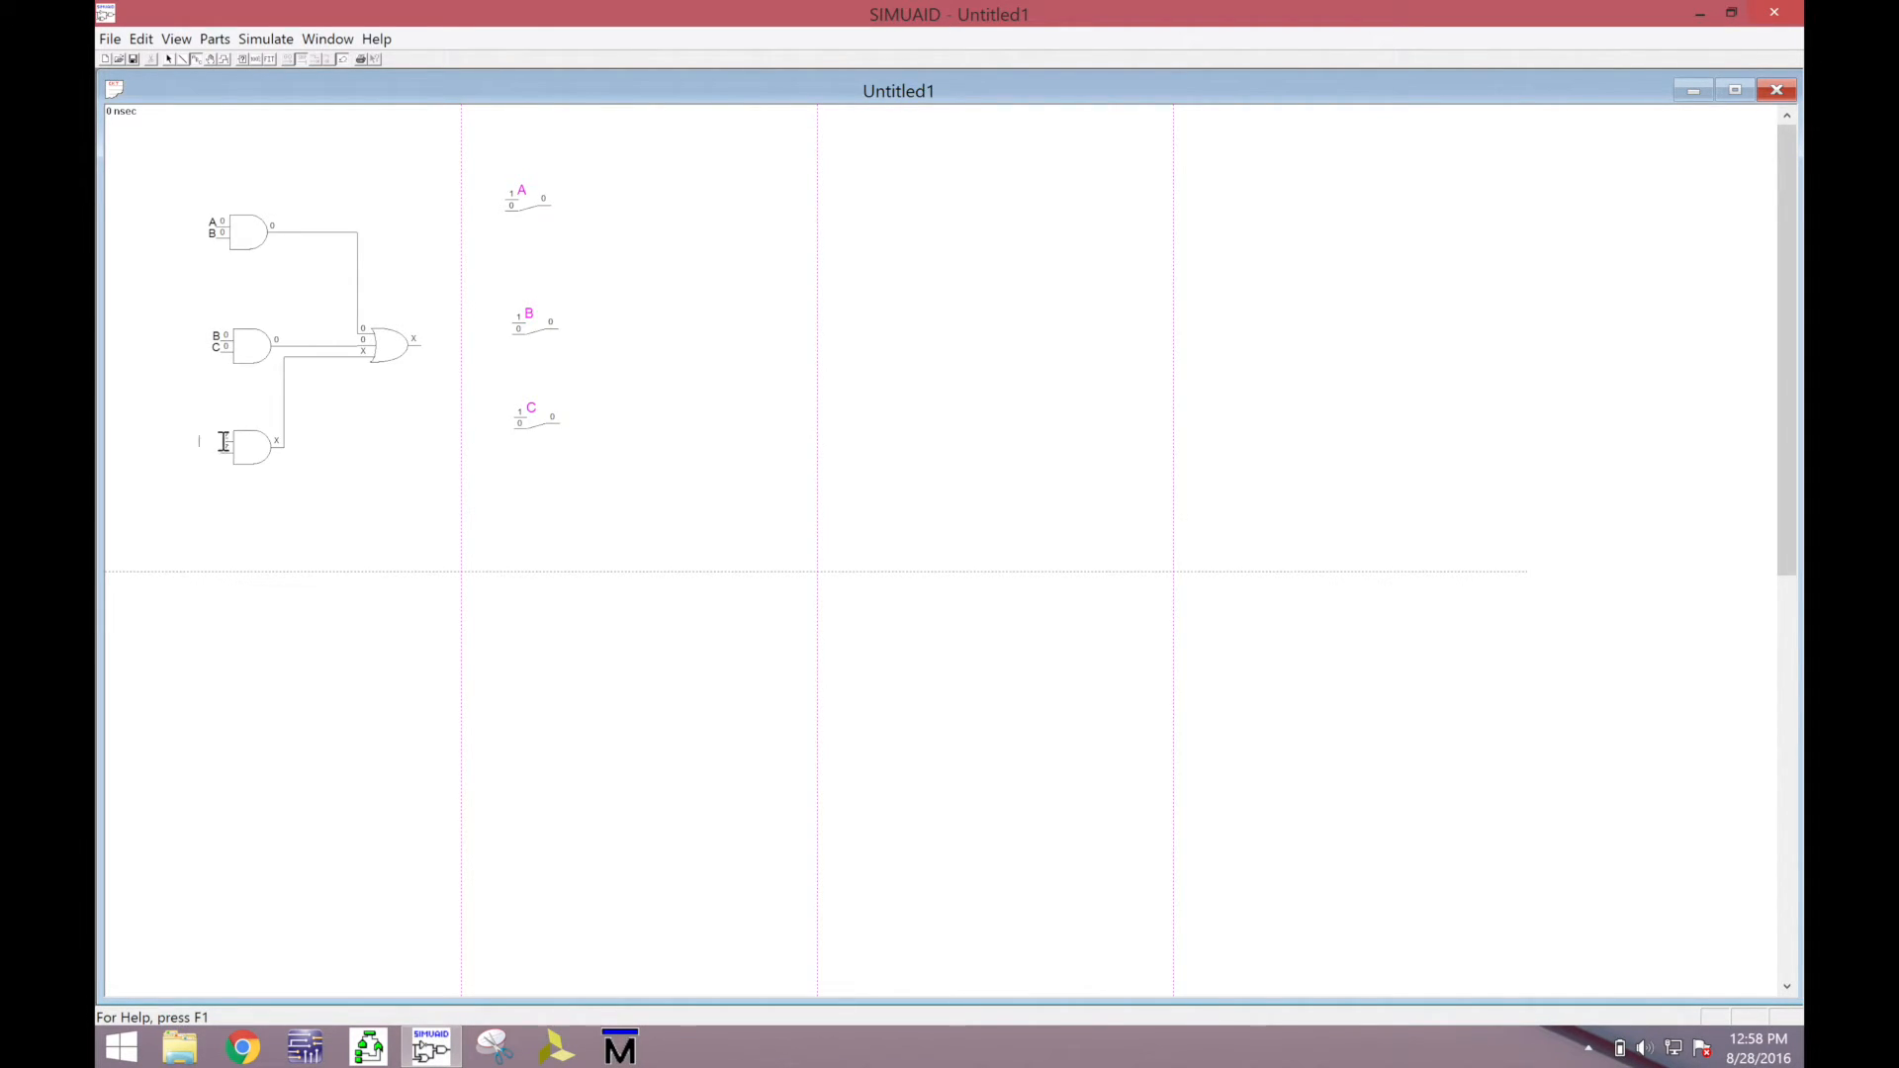
type("A")
key("Return")
left_click(225, 453)
type("C")
key("Return")
left_click(424, 355)
type("Z")
key("Return")
Attach a right-facing inverter to the output of each of the switches A, B and C.
left_click(213, 42)
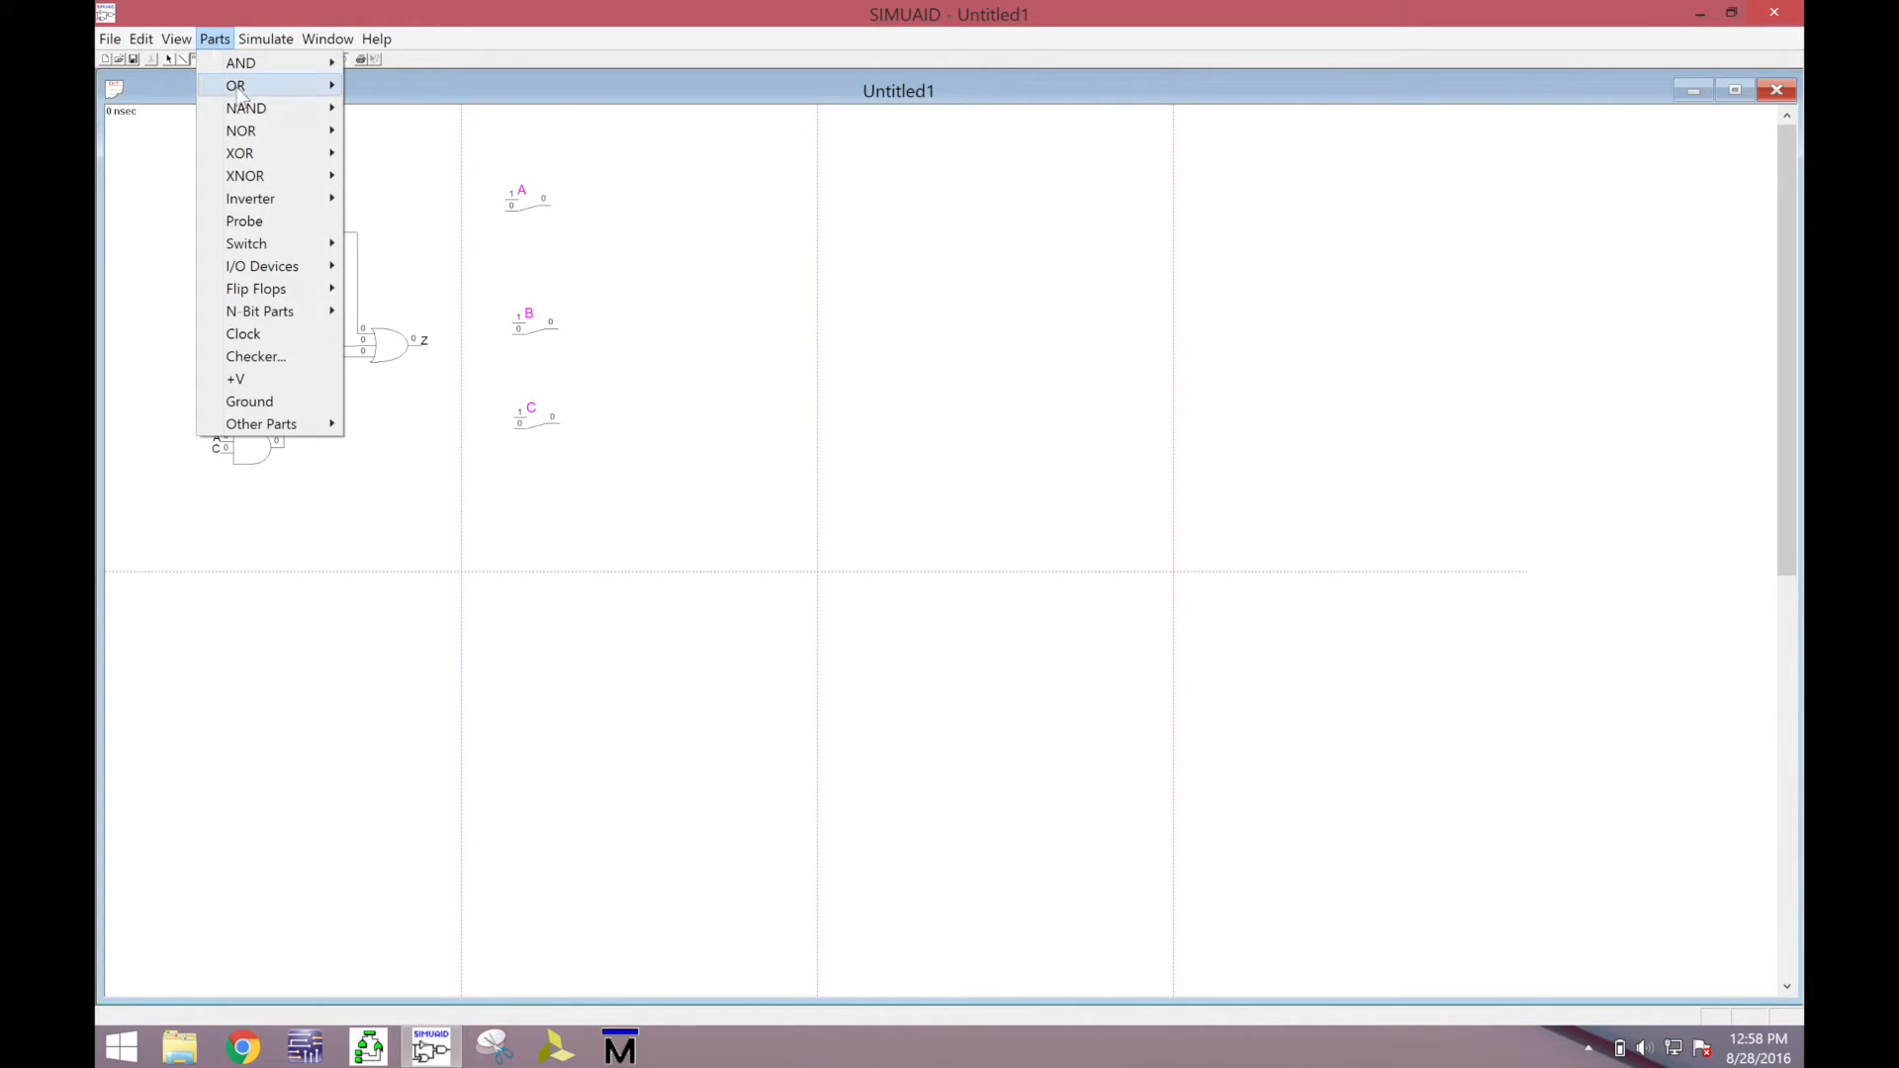
mouse_move(280, 204)
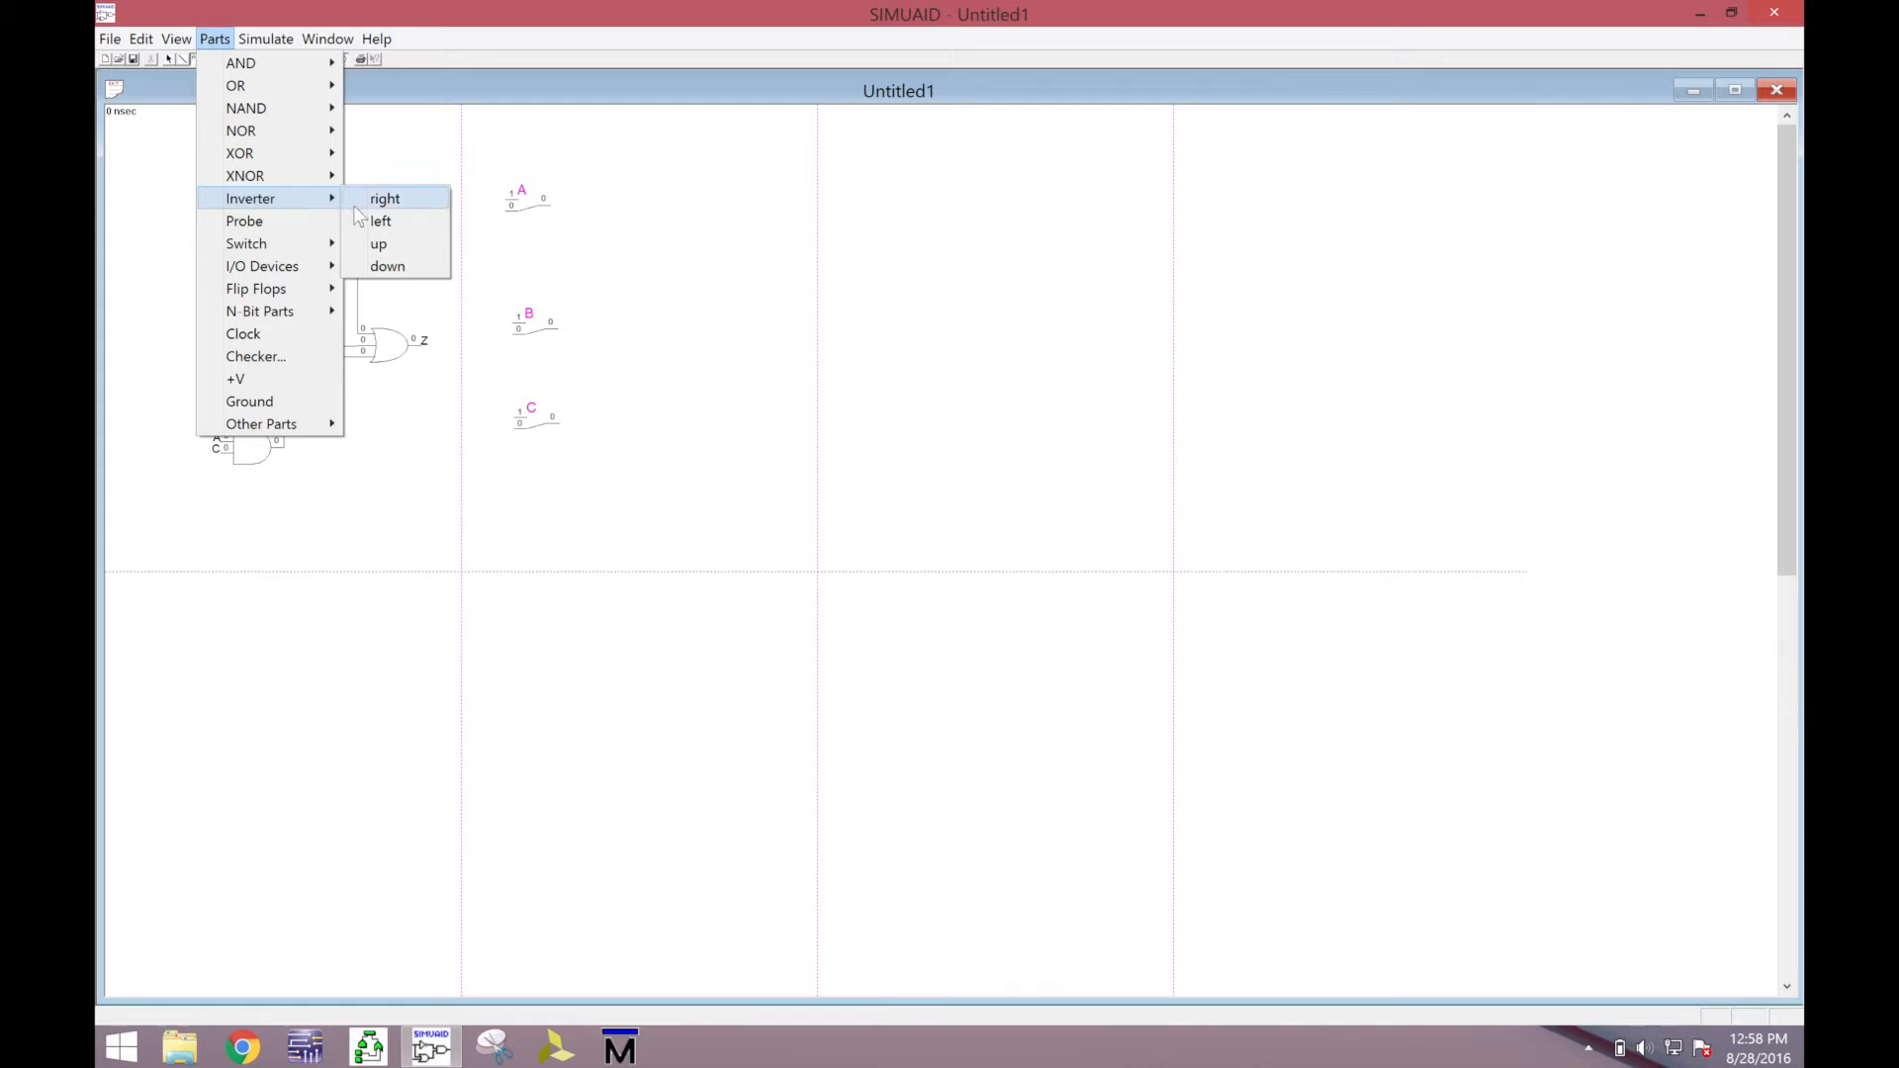
left_click(385, 199)
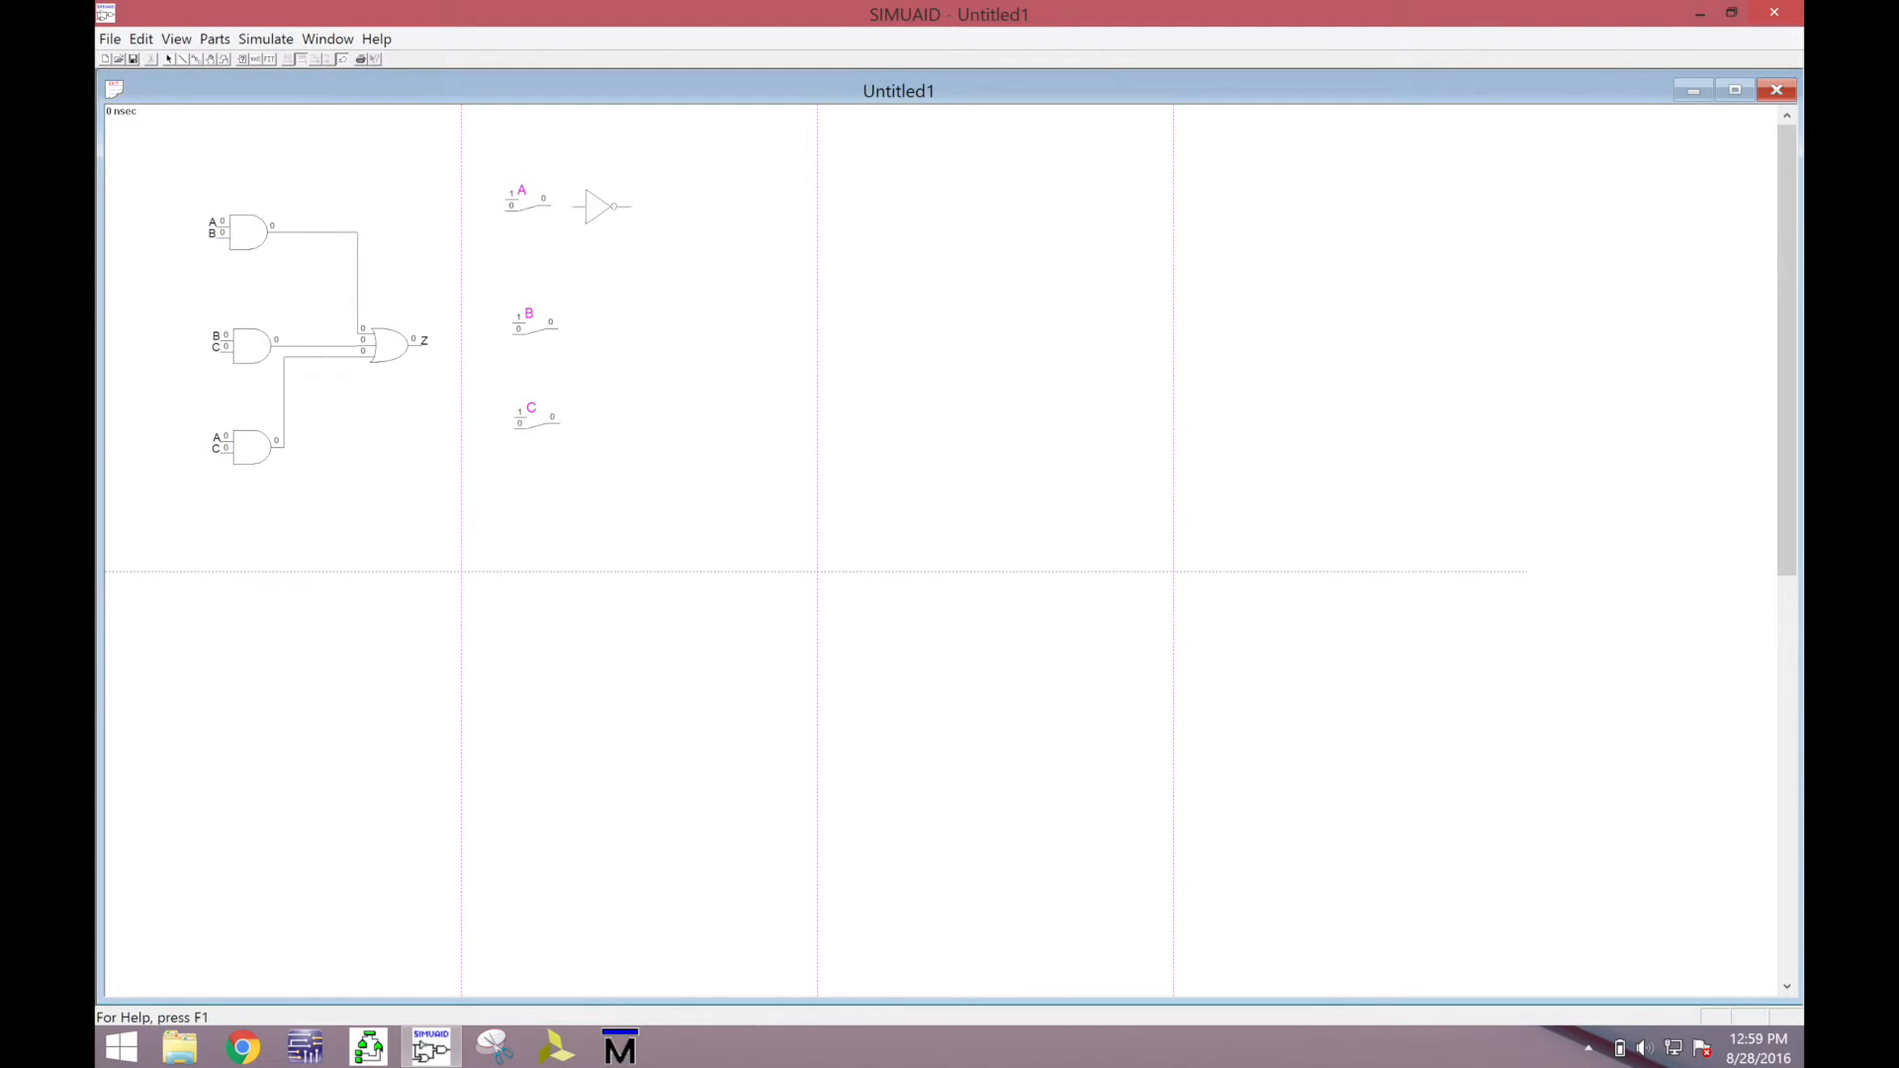
left_click(565, 204)
left_click(577, 205)
left_click(569, 327)
left_click(572, 326)
left_click(574, 423)
Label the three inverter outputs Ap, Bp and Cp from top to bottom.
type("Ap")
key("Return")
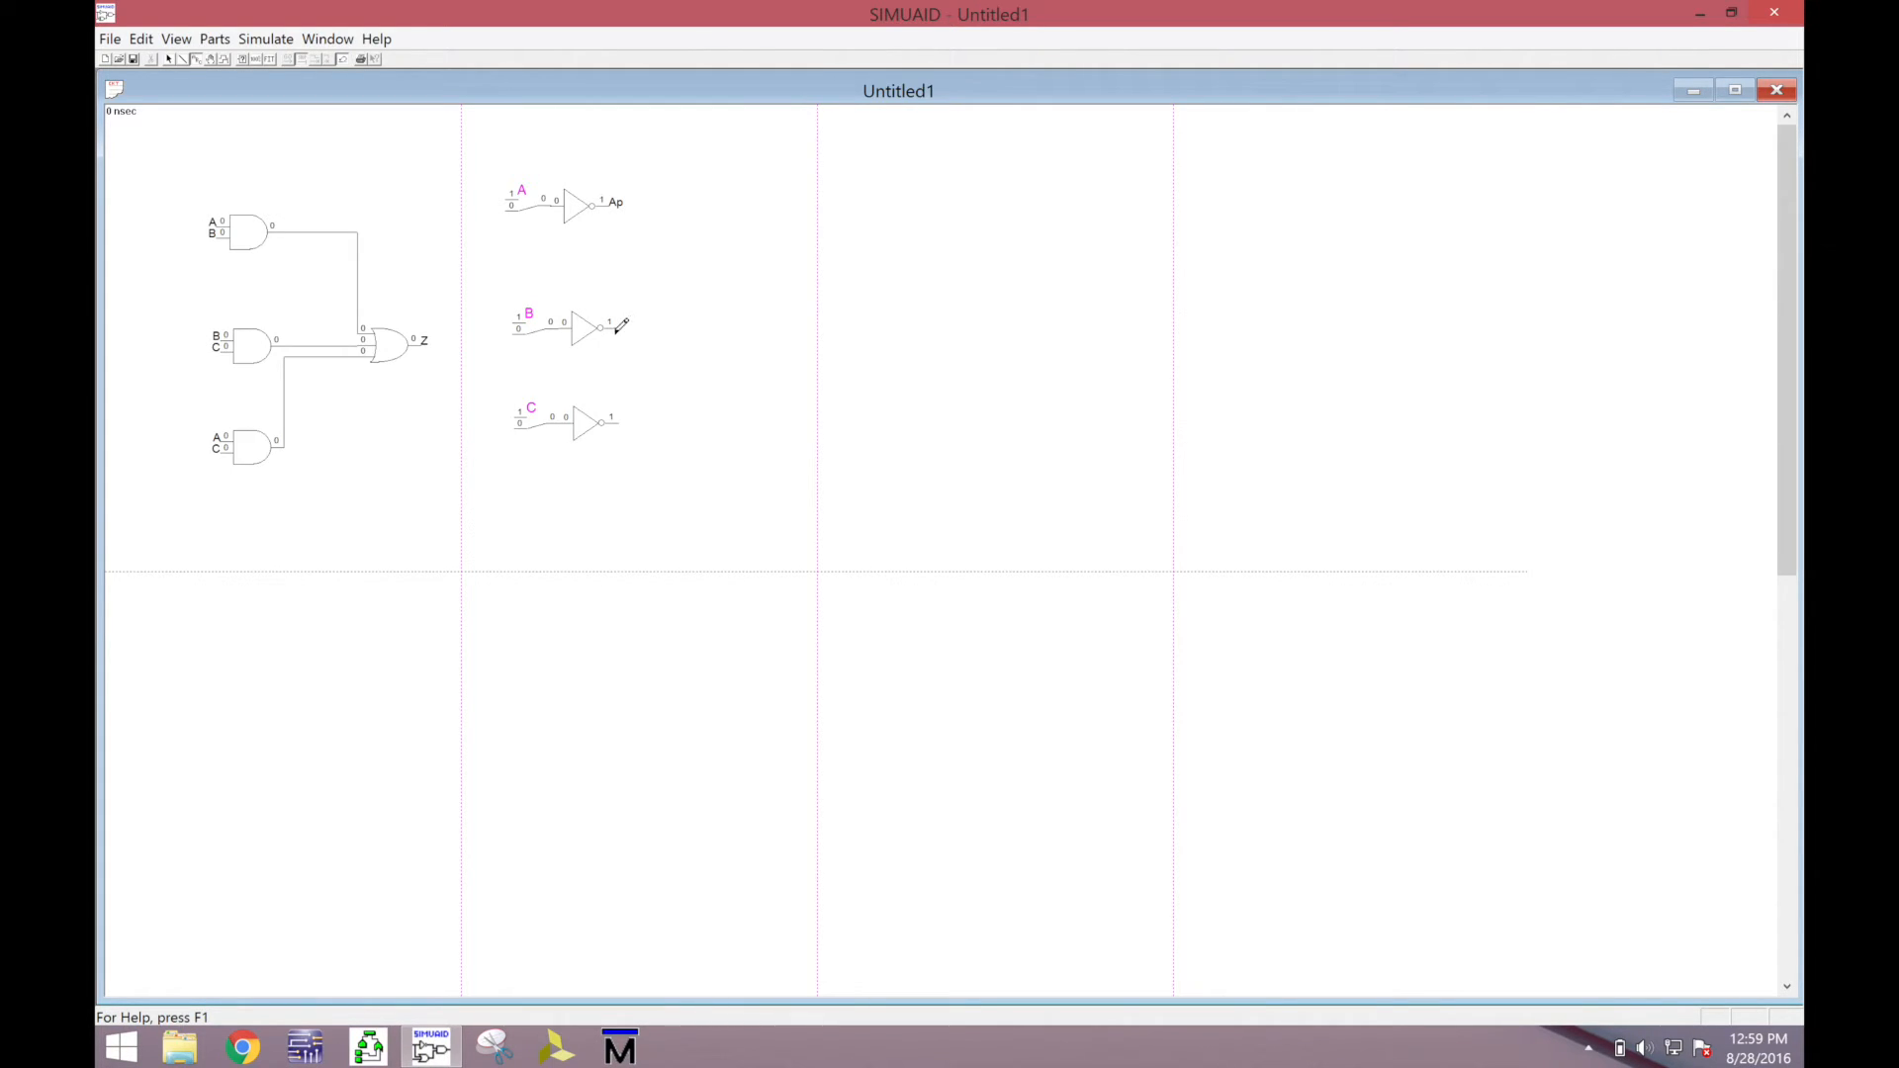
left_click(620, 327)
type("Bp")
left_click(620, 424)
type("Cp")
Select the top AND gate and its output wire, and move the gate slightly downward.
left_click(169, 58)
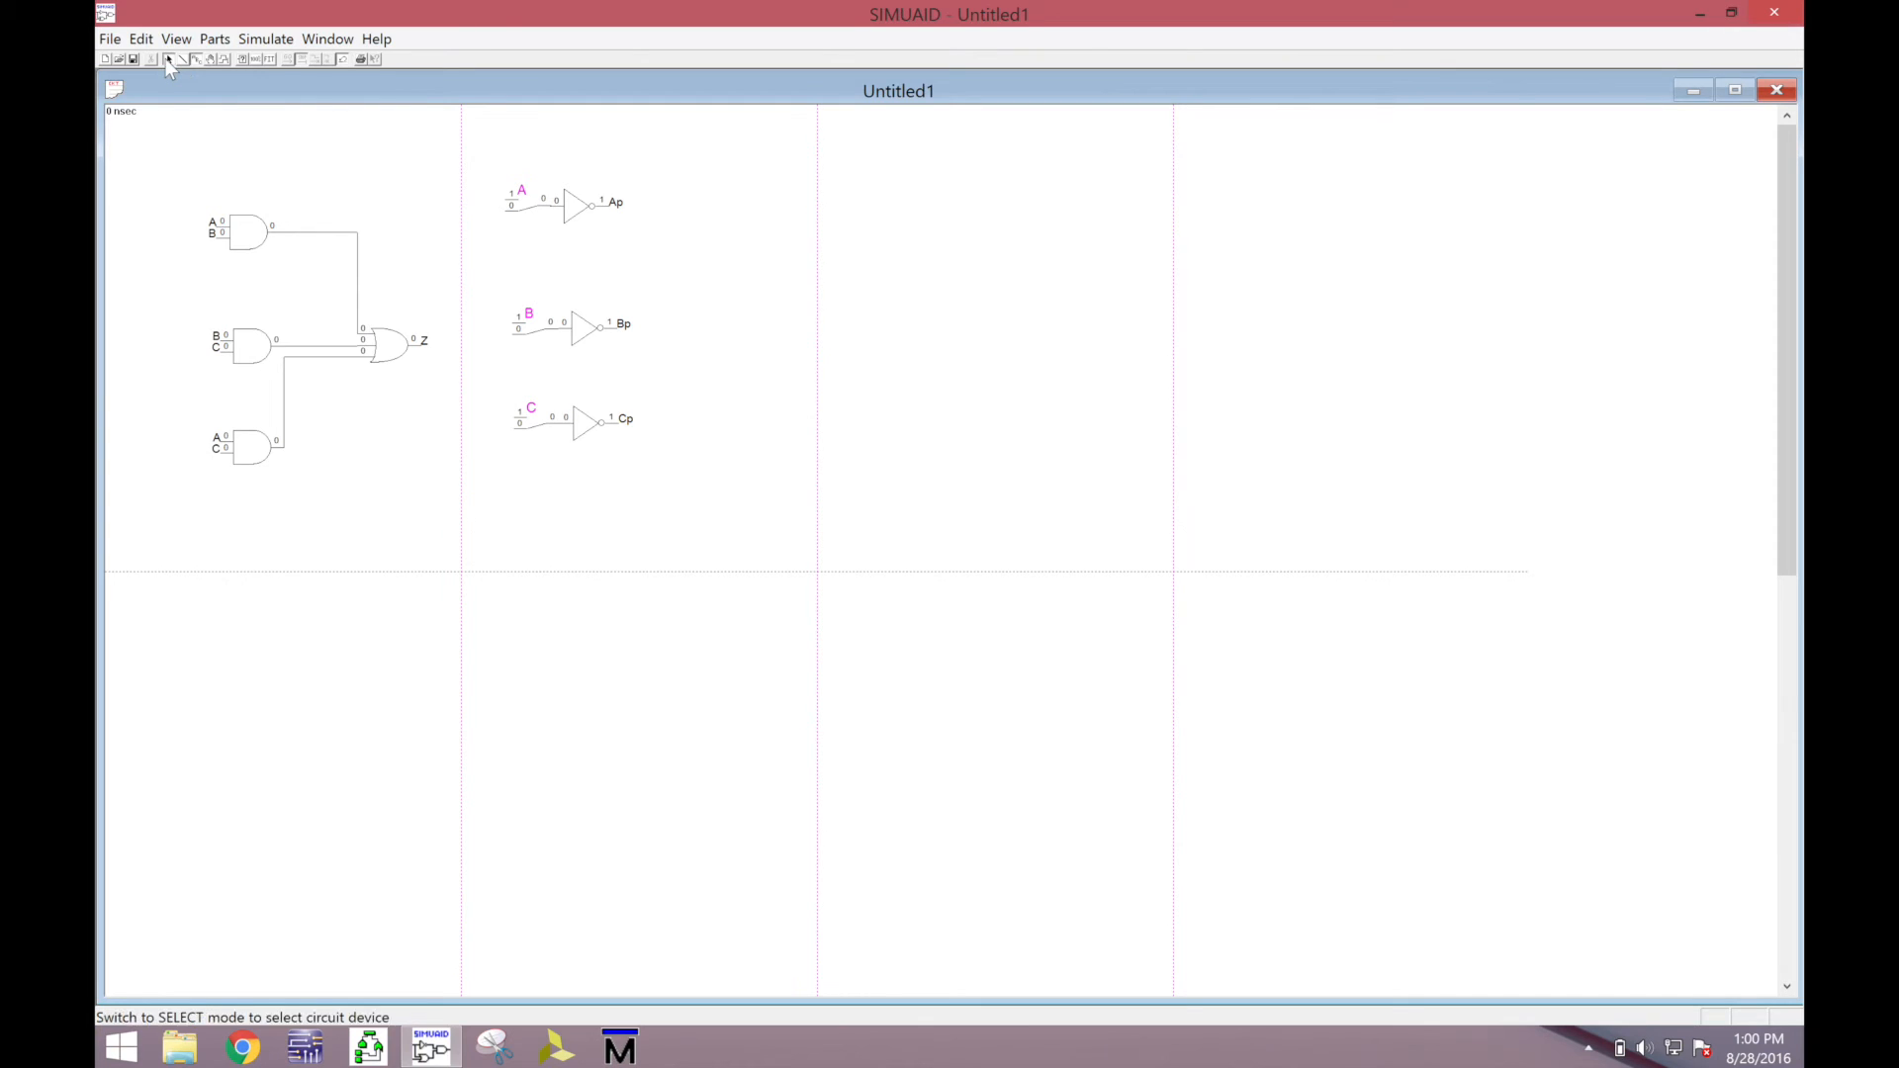
left_click_drag(216, 187, 252, 248)
left_click(312, 233)
left_click(209, 60)
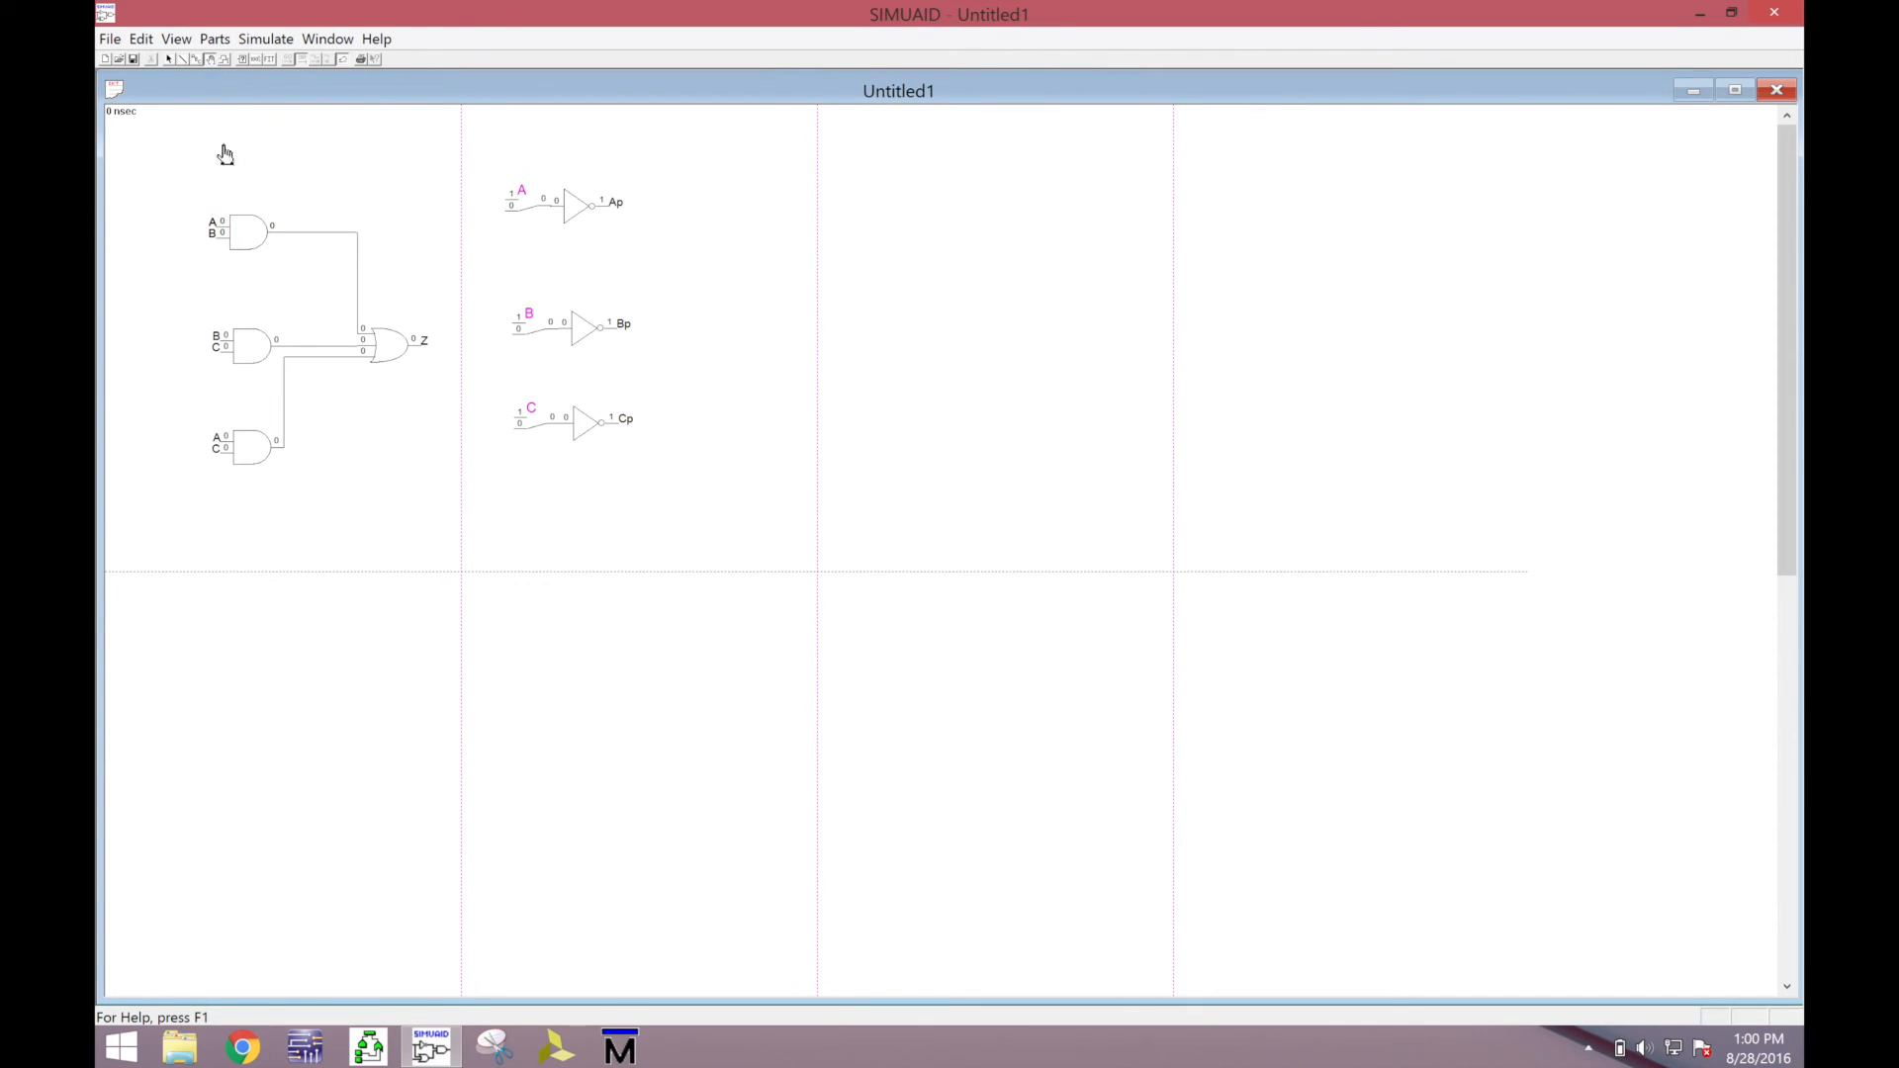
left_click_drag(249, 245, 254, 256)
Test the circuit by toggling the input switches, ending with A and B at 1 and C at 0.
left_click(528, 212)
left_click(526, 210)
left_click(537, 334)
left_click(531, 417)
left_click(109, 38)
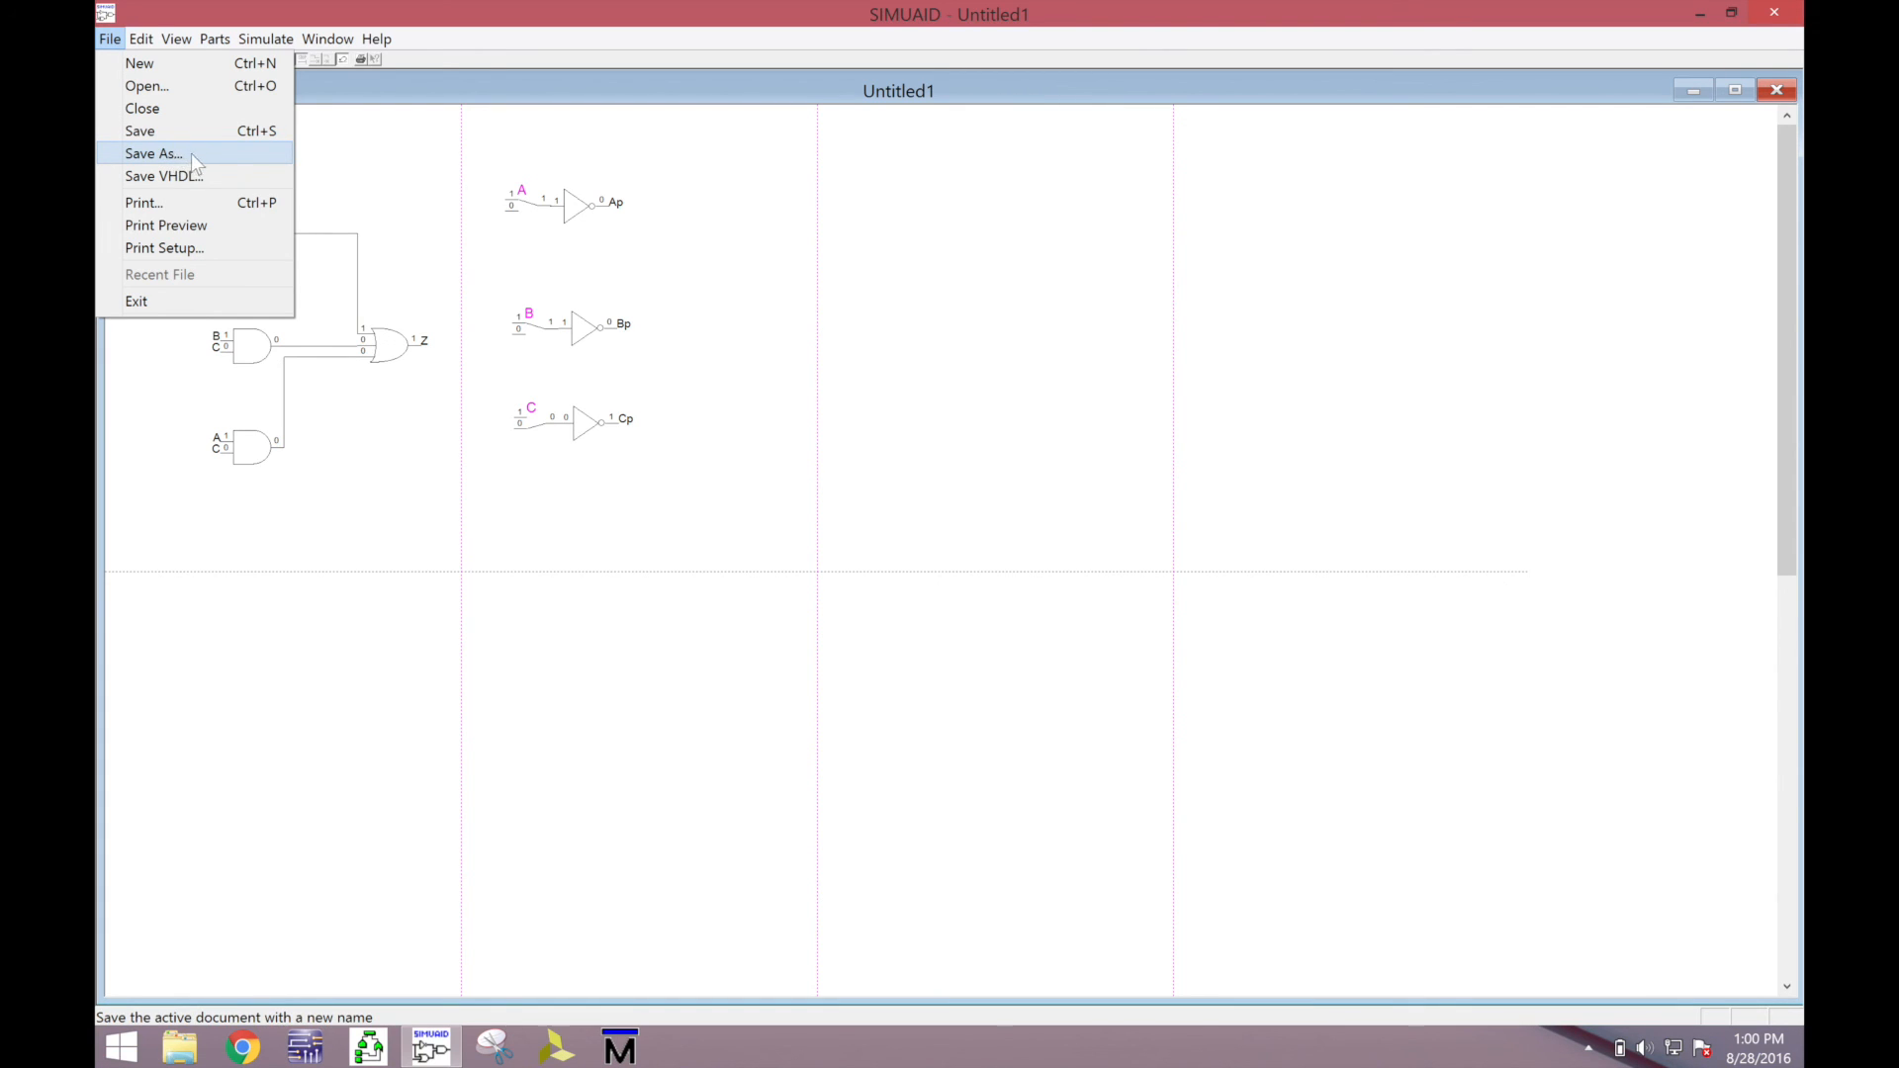
left_click(322, 156)
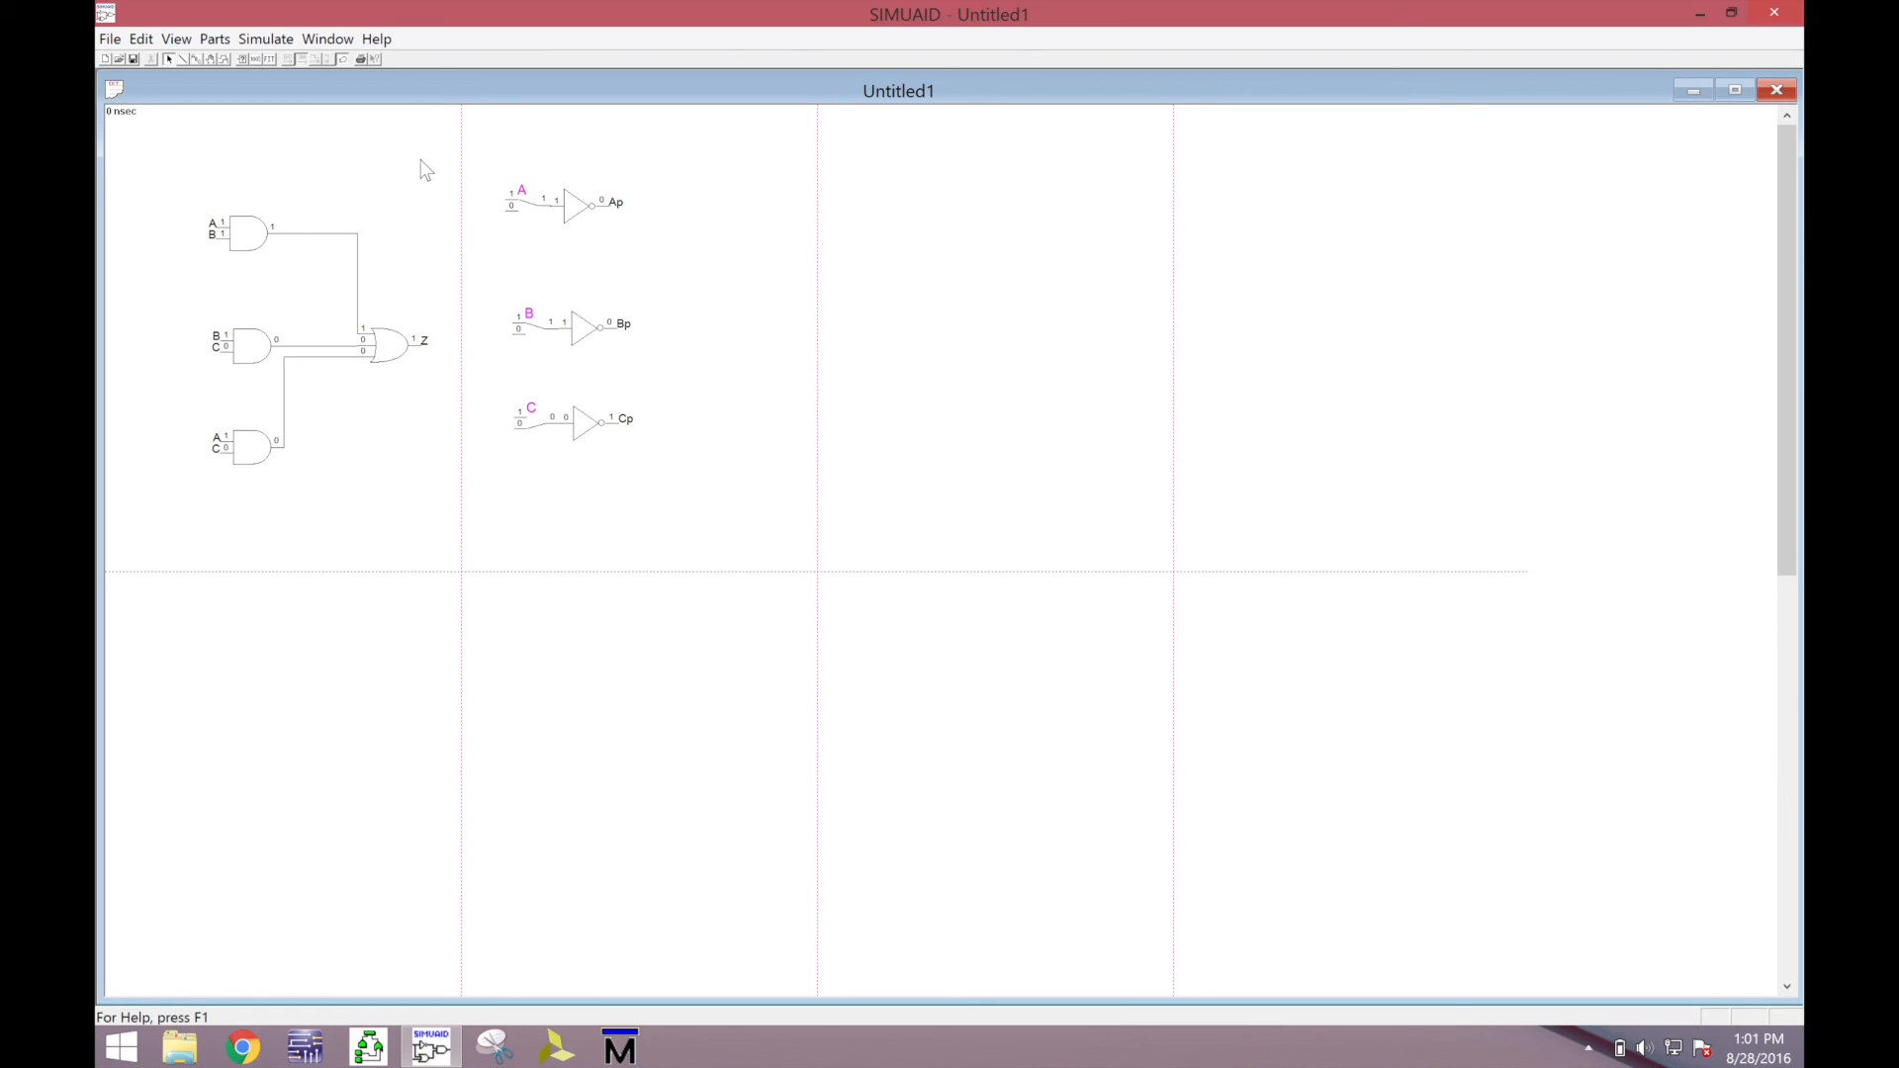